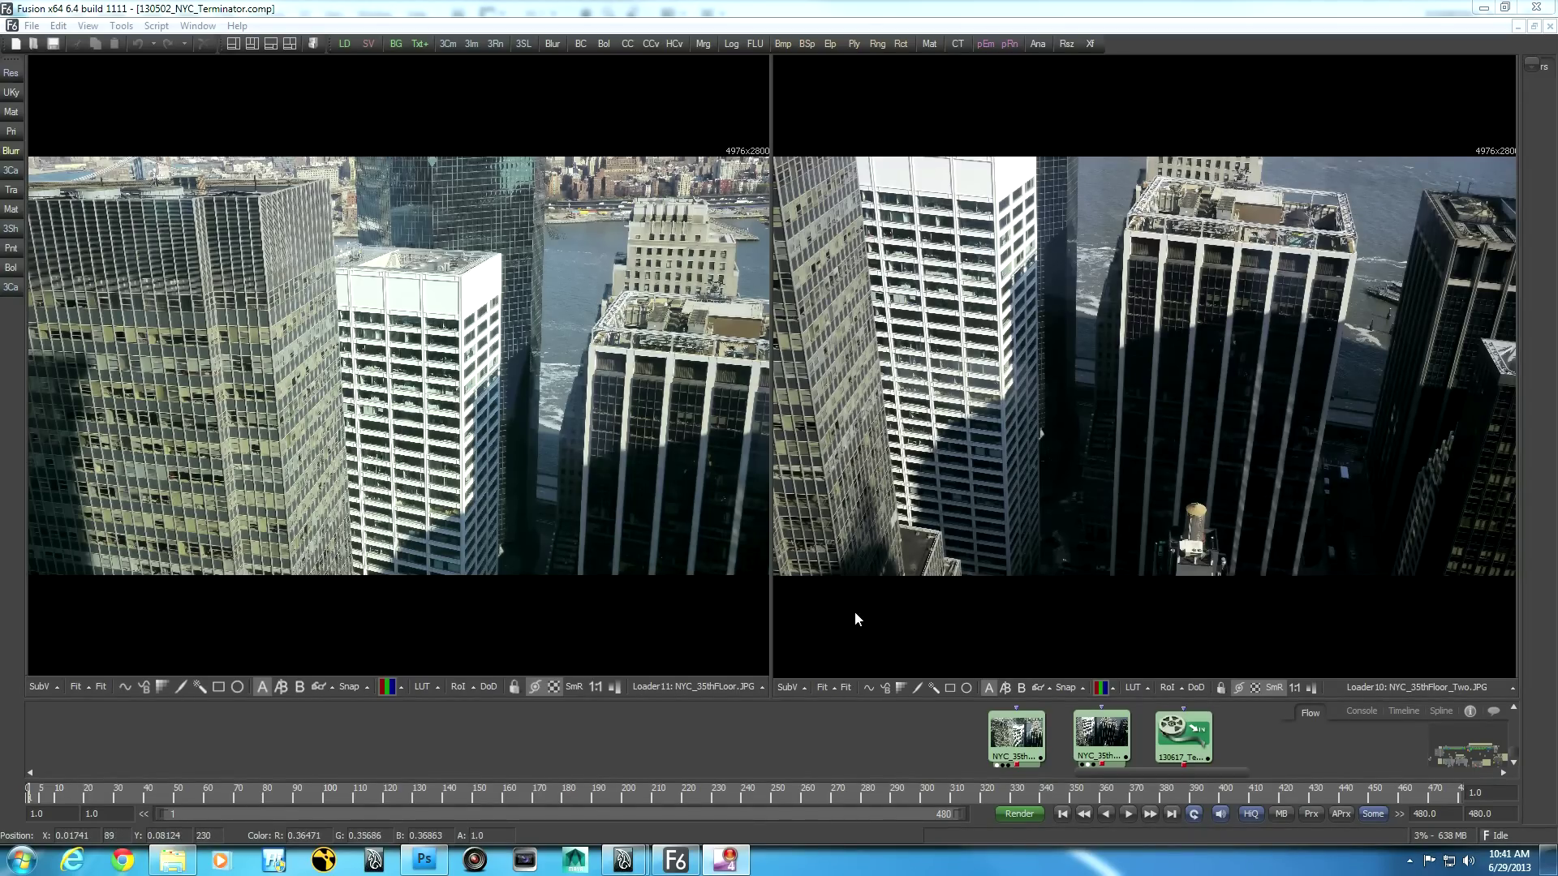
# - Switch to Photoshop, show Layer 3 and draw black arrows along the sketched camera path
pyautogui.click(424, 861)
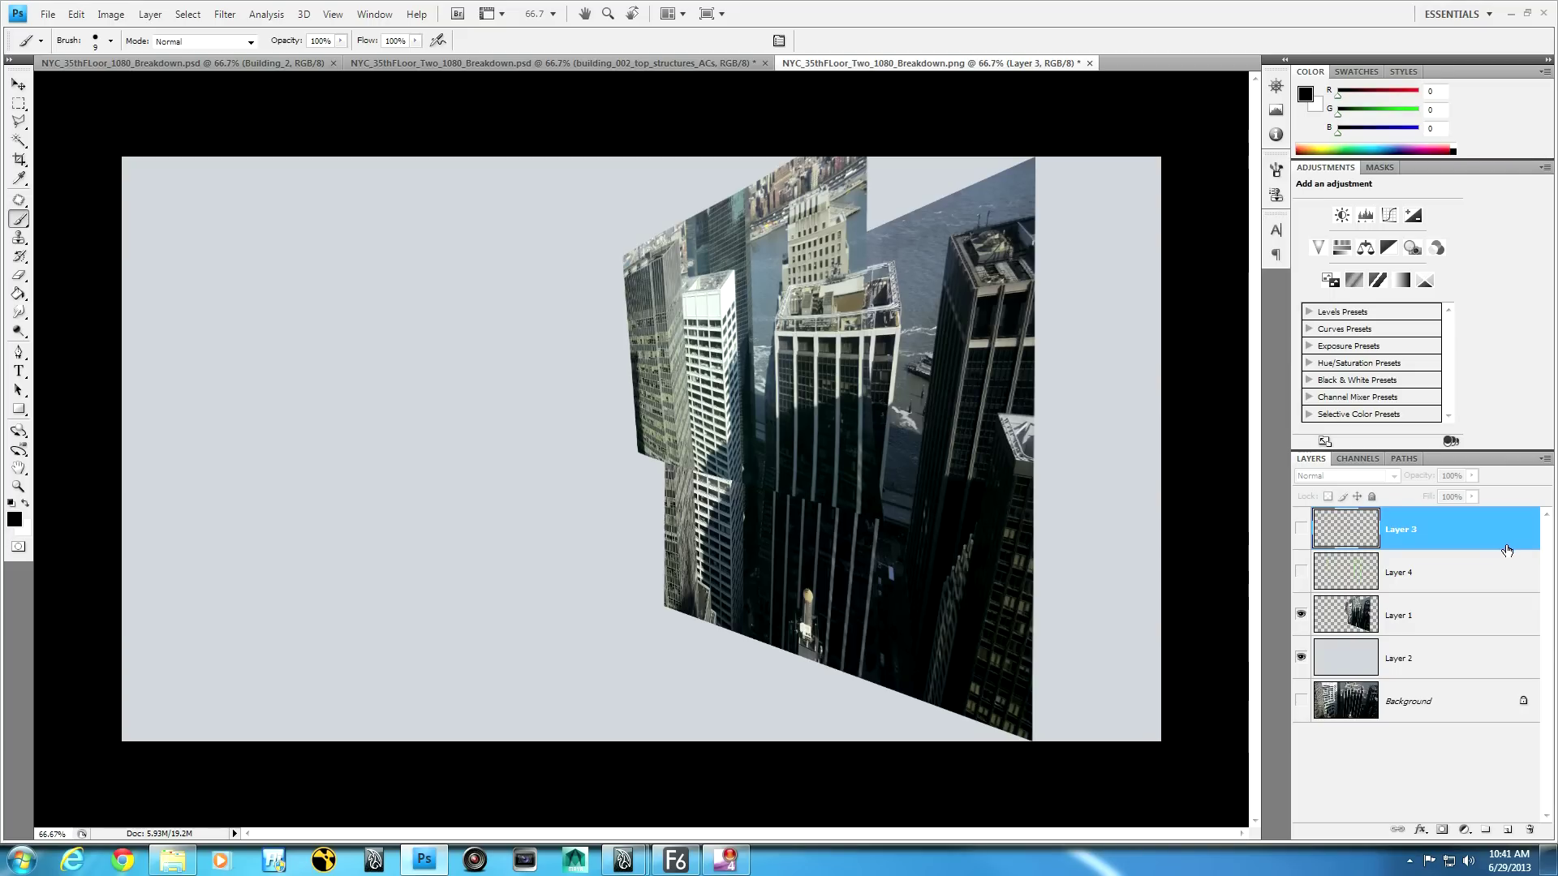
pyautogui.click(1301, 528)
pyautogui.moveTo(532, 507)
pyautogui.mouseDown()
pyautogui.moveTo(524, 522)
pyautogui.moveTo(341, 422)
pyautogui.moveTo(460, 394)
pyautogui.moveTo(549, 407)
pyautogui.moveTo(533, 415)
pyautogui.mouseUp()
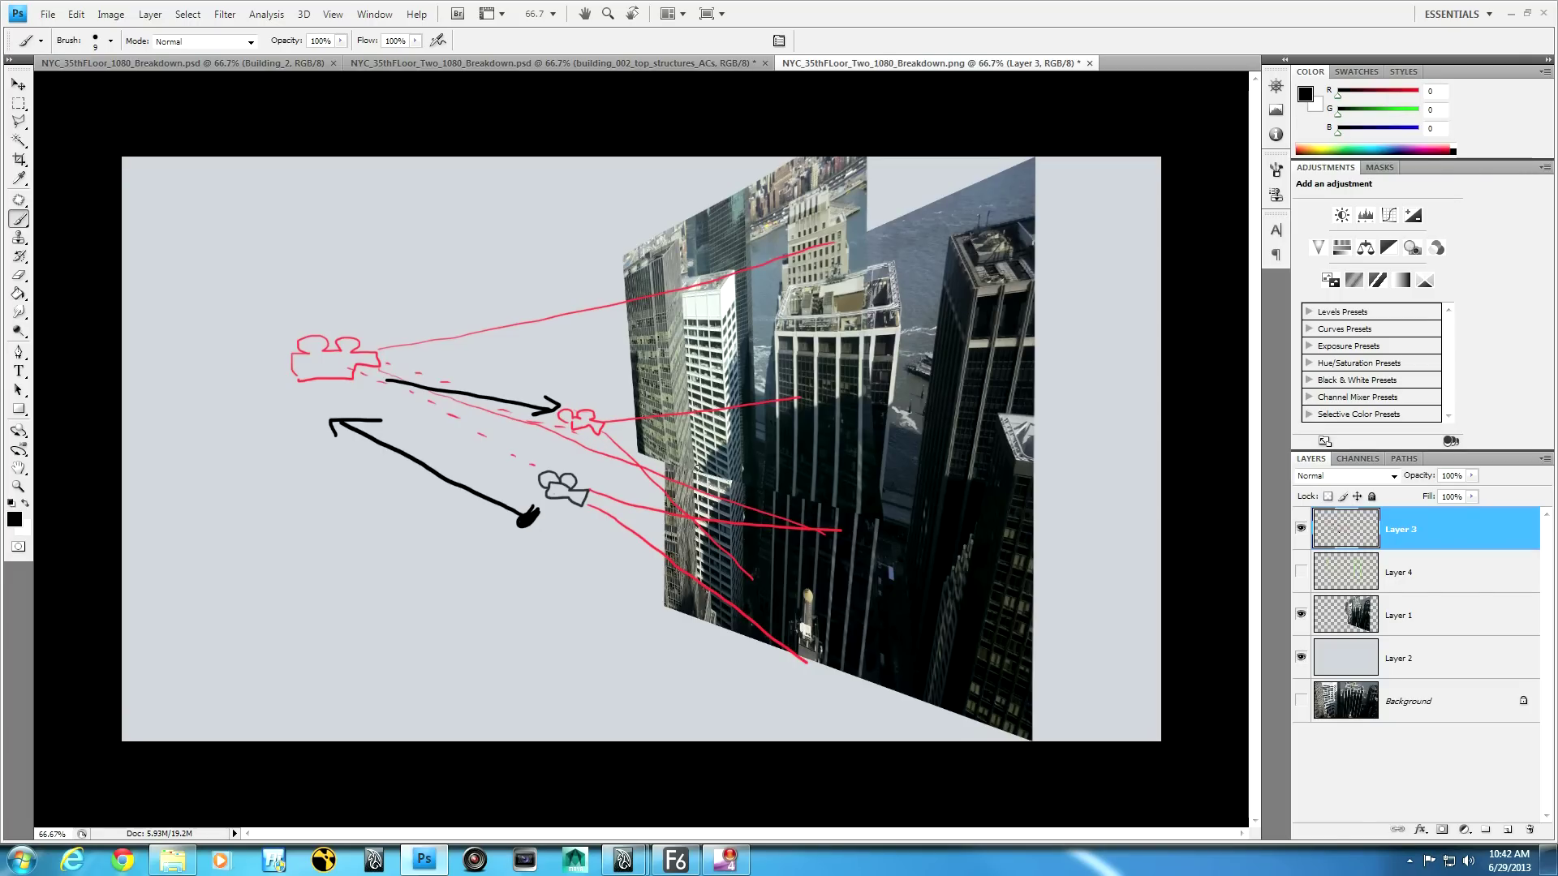
# - Sketch a black loop, a horizontal guide line and a base outline over the lower parts of the buildings on Layer 3
pyautogui.moveTo(714, 569)
pyautogui.mouseDown()
pyautogui.moveTo(718, 494)
pyautogui.moveTo(805, 423)
pyautogui.moveTo(682, 557)
pyautogui.moveTo(785, 451)
pyautogui.mouseUp()
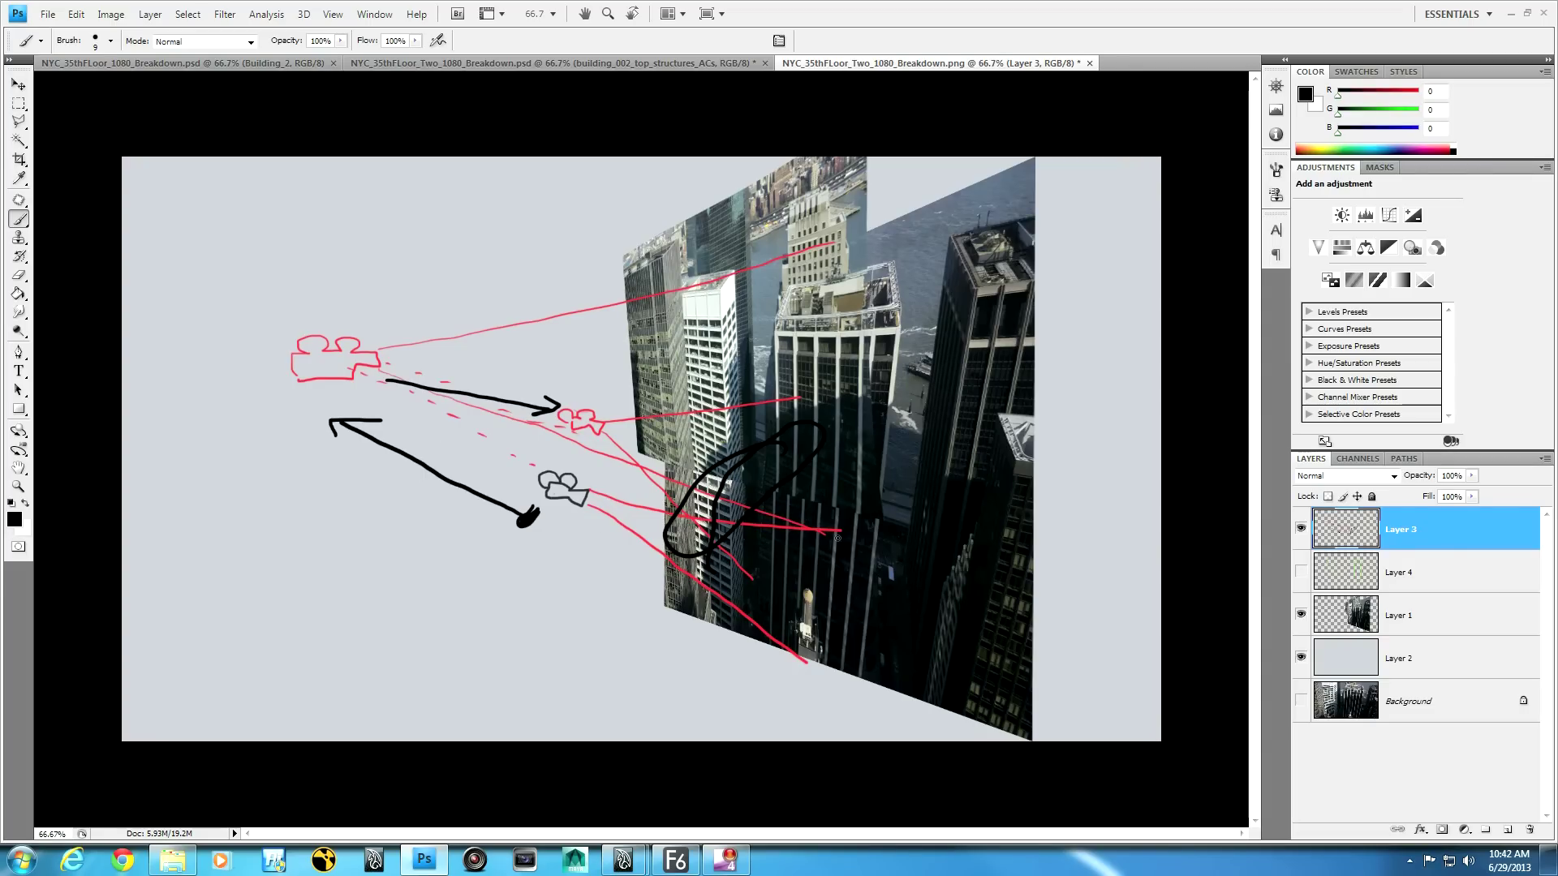
pyautogui.moveTo(847, 531)
pyautogui.mouseDown()
pyautogui.moveTo(885, 538)
pyautogui.moveTo(873, 580)
pyautogui.mouseUp()
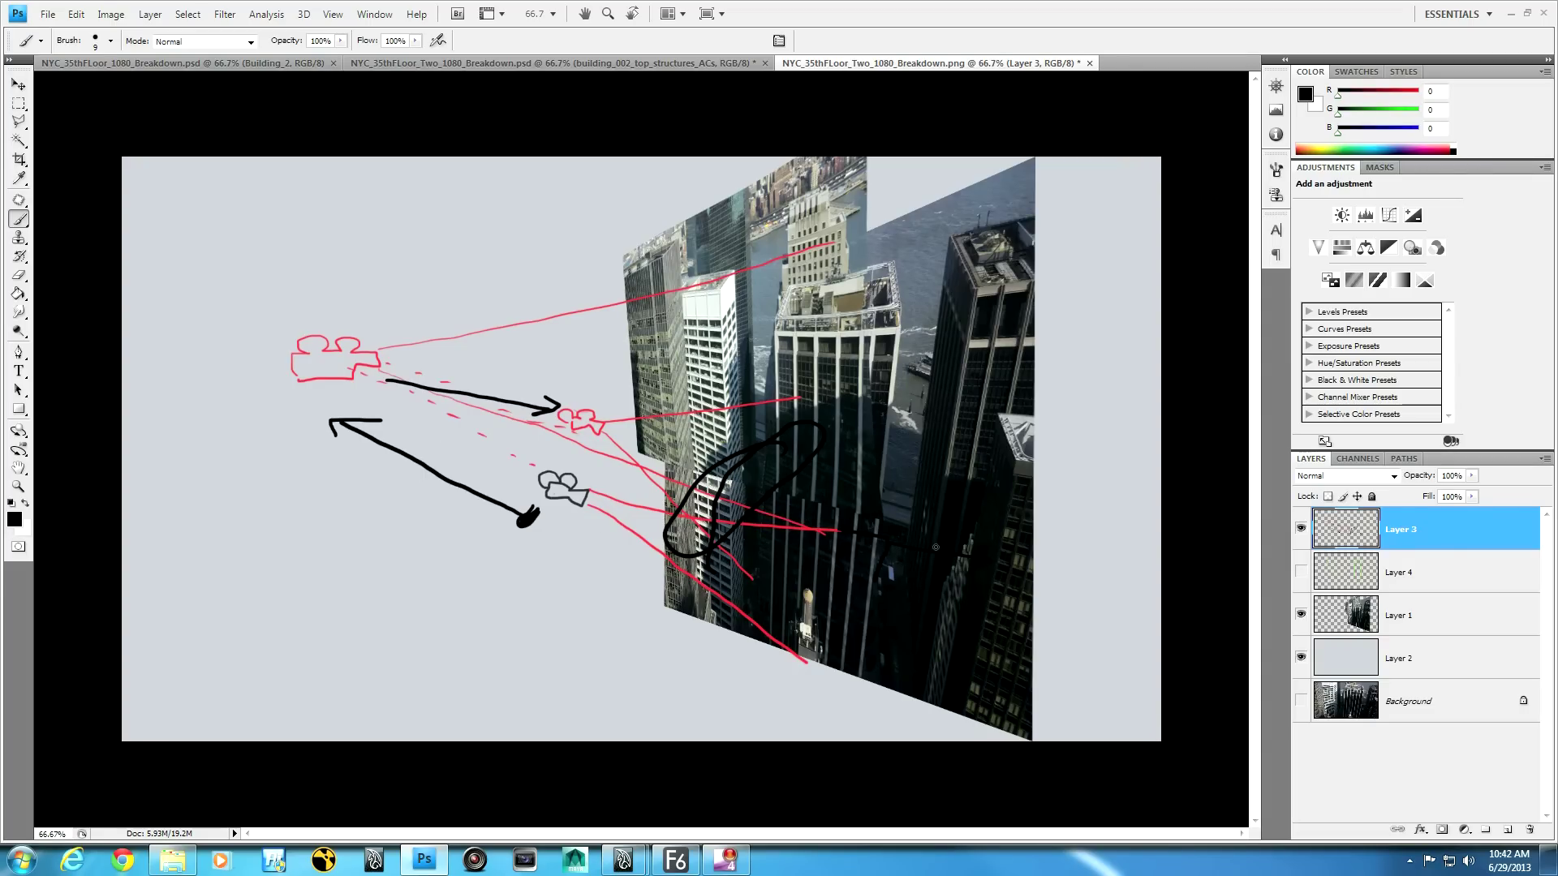
pyautogui.moveTo(734, 560)
pyautogui.mouseDown()
pyautogui.moveTo(696, 634)
pyautogui.moveTo(864, 667)
pyautogui.mouseUp()
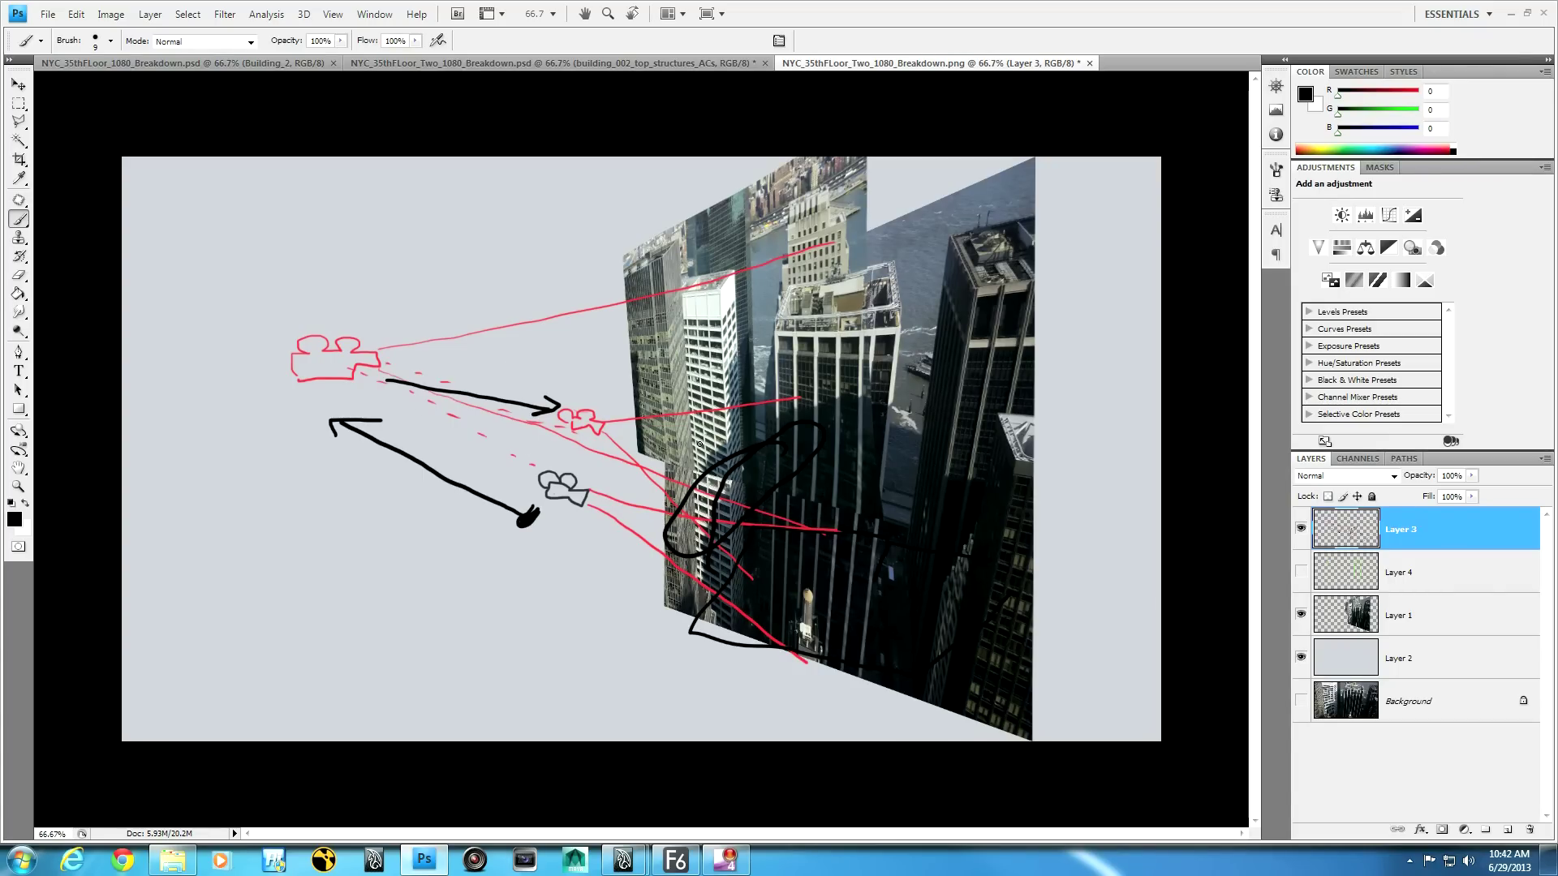
# - Hide Layer 3, show and select Layer 4, and sketch a small black aircraft on the grey area beside the buildings
pyautogui.click(1301, 529)
pyautogui.click(1301, 573)
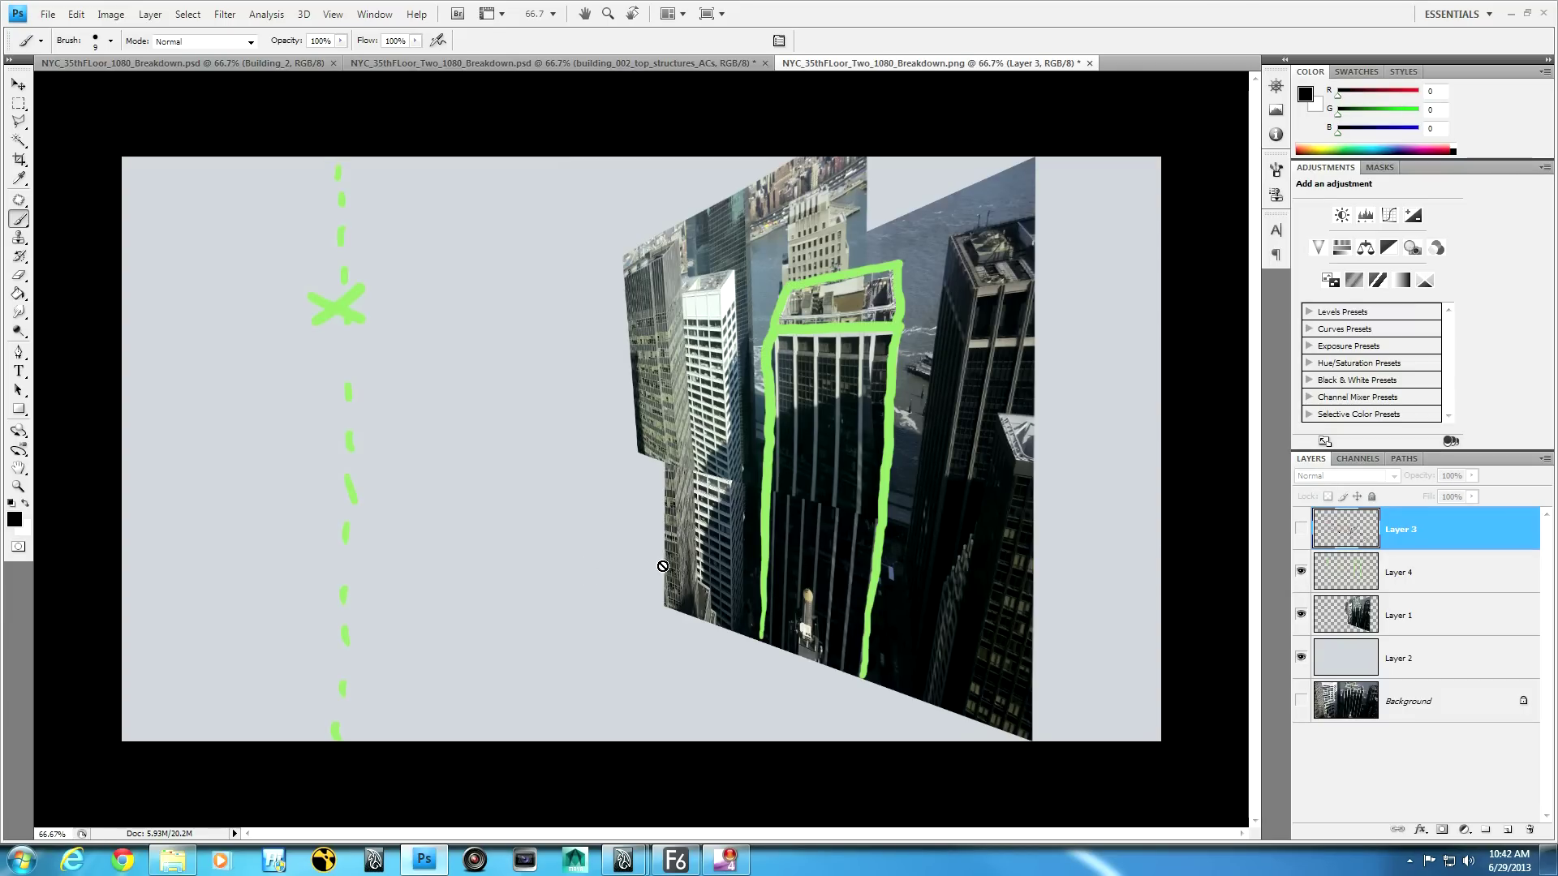
pyautogui.click(1421, 570)
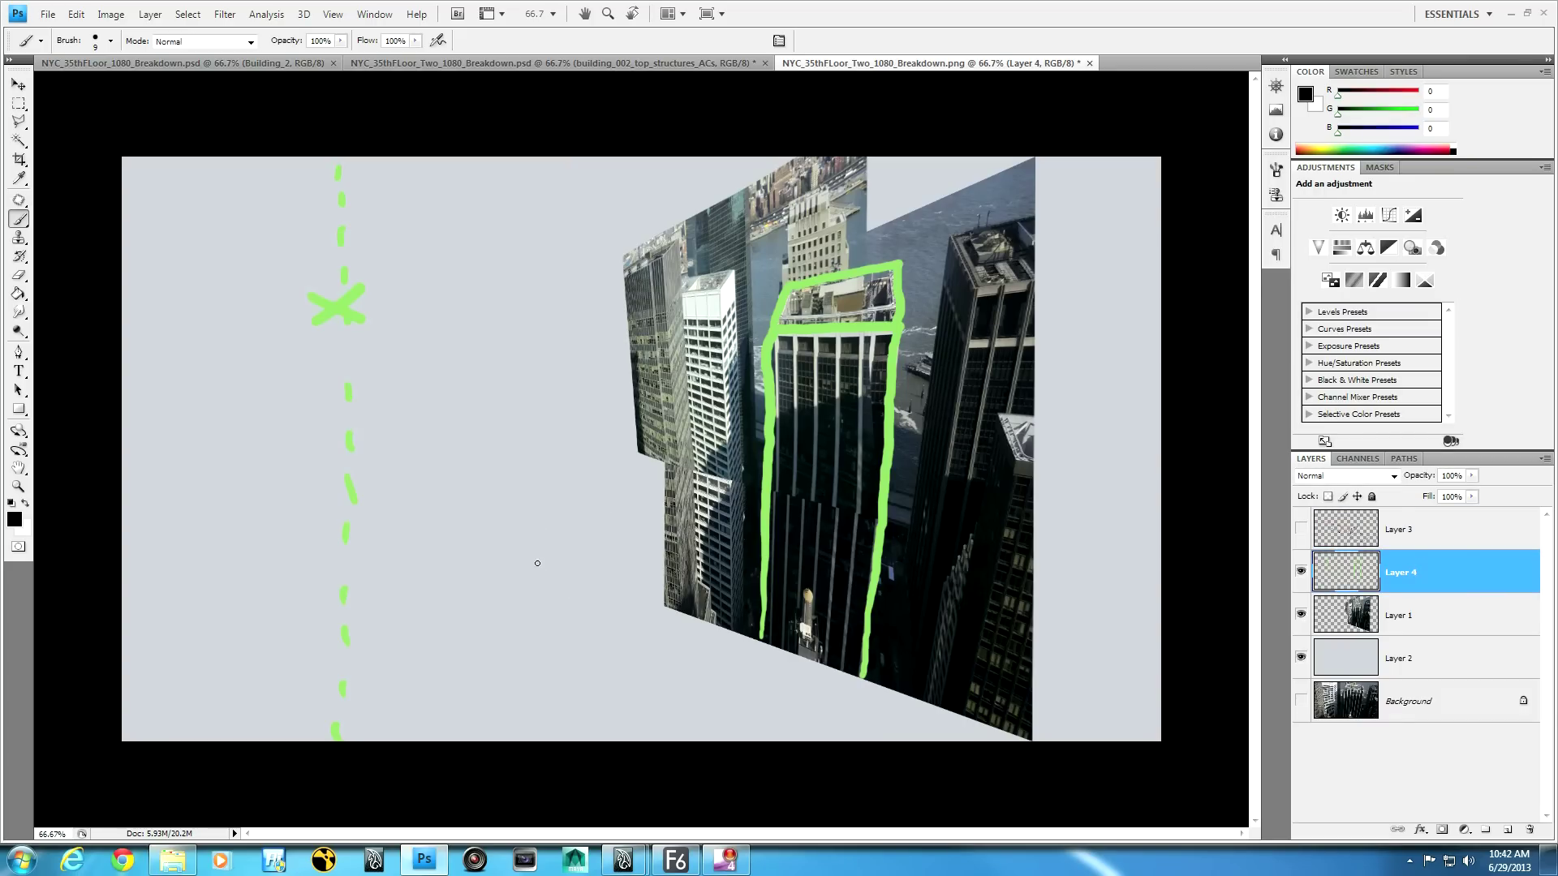
pyautogui.moveTo(530, 556)
pyautogui.mouseDown()
pyautogui.moveTo(623, 560)
pyautogui.moveTo(632, 592)
pyautogui.moveTo(615, 571)
pyautogui.moveTo(525, 564)
pyautogui.moveTo(574, 574)
pyautogui.moveTo(556, 585)
pyautogui.moveTo(591, 577)
pyautogui.moveTo(577, 550)
pyautogui.moveTo(593, 551)
pyautogui.moveTo(577, 598)
pyautogui.moveTo(522, 588)
pyautogui.mouseUp()
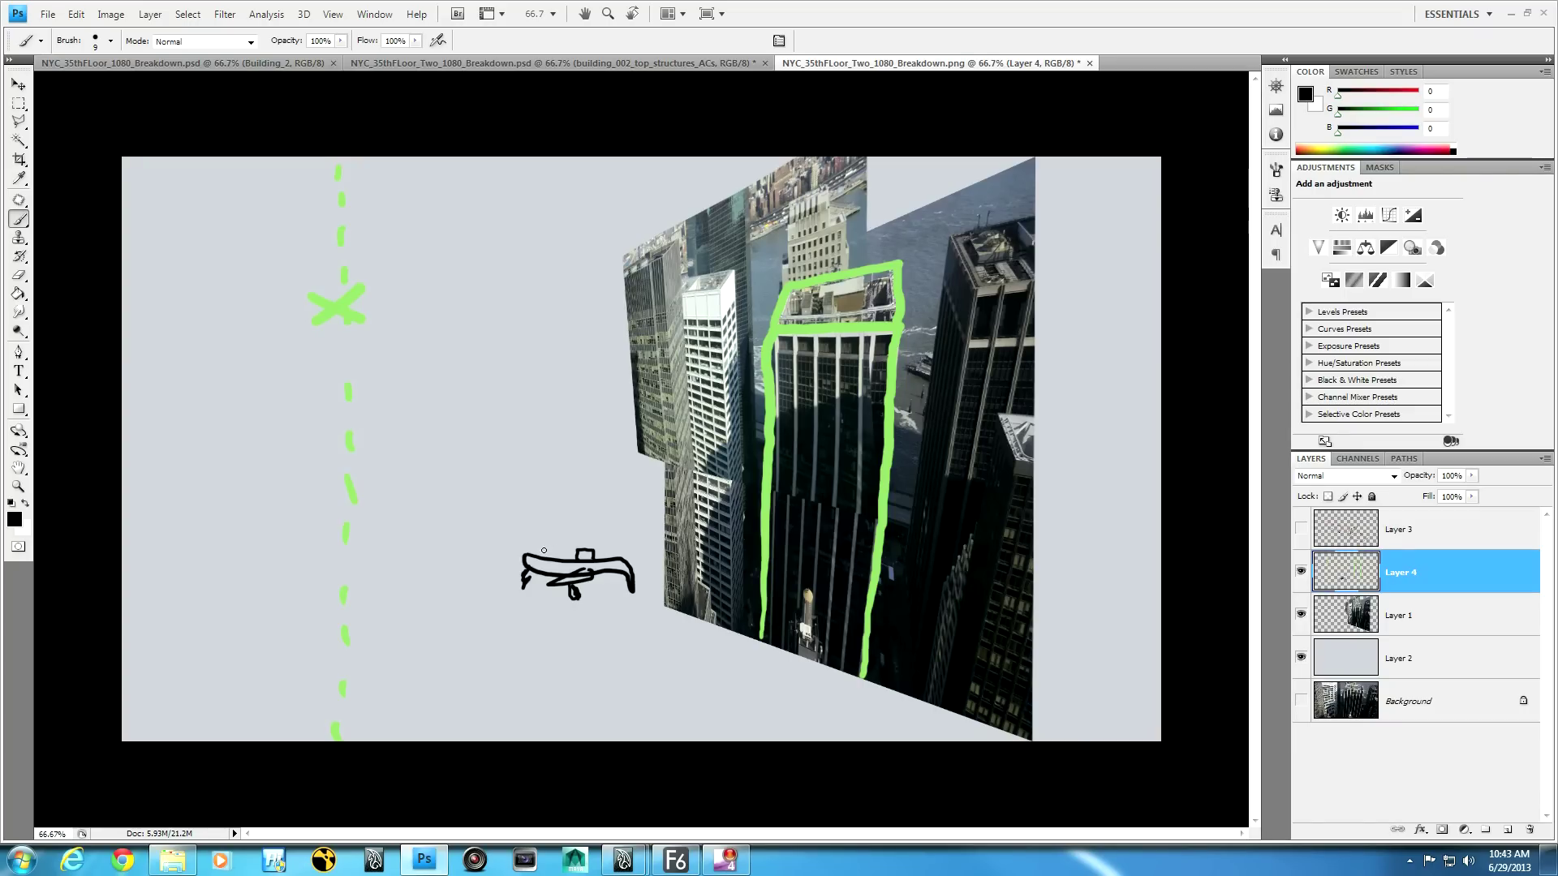
# - Draw a dashed path rising from the black aircraft, a second aircraft at its end, and an arrow heading towards the buildings
pyautogui.moveTo(536, 539); pyautogui.dragTo(490, 396)
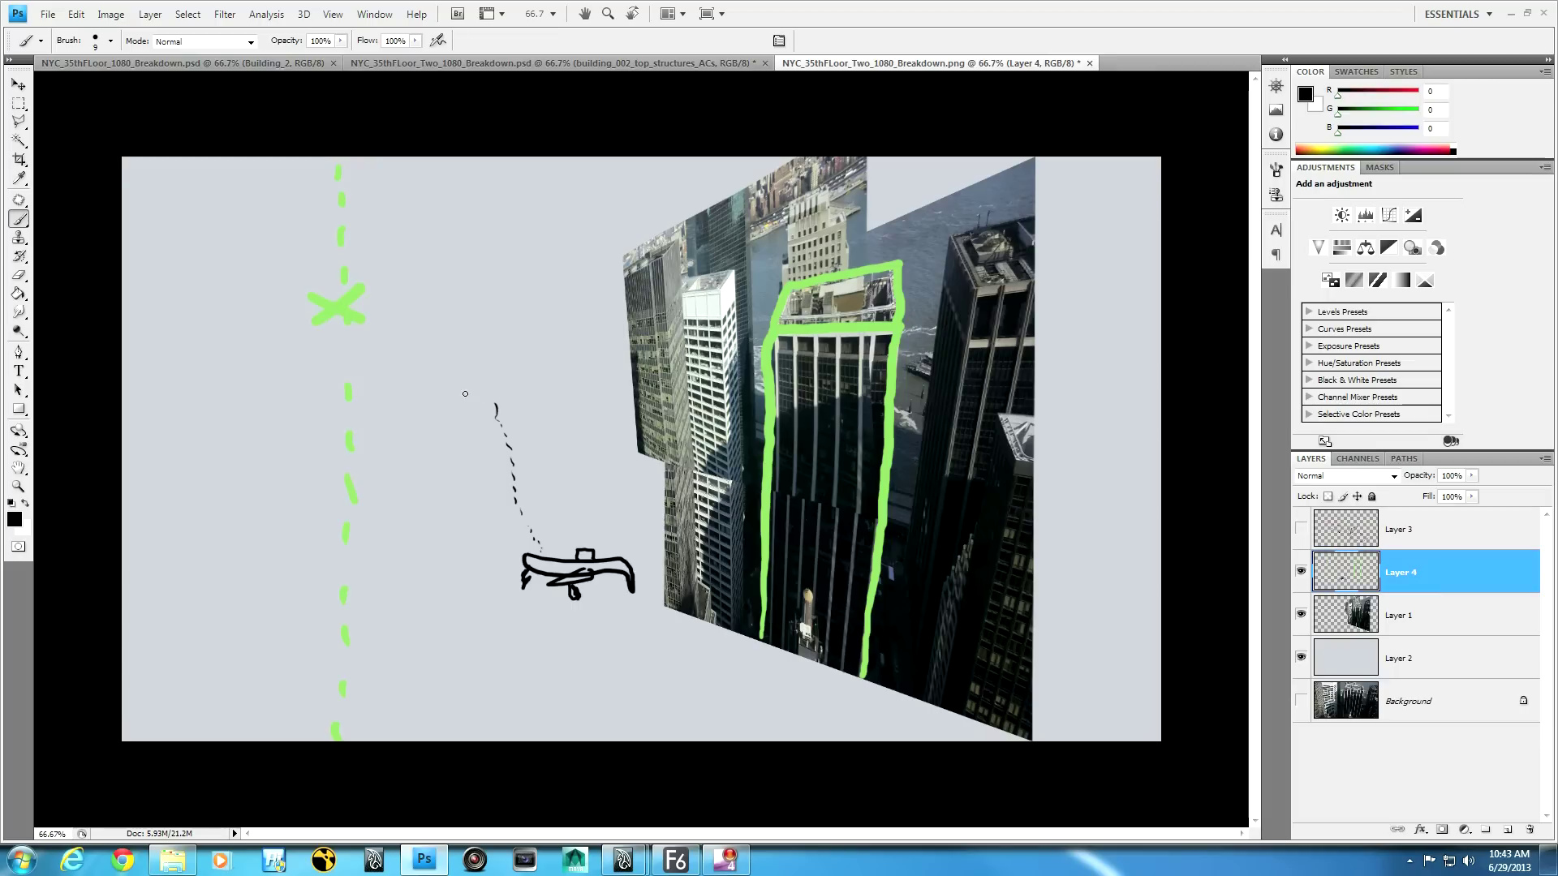
pyautogui.moveTo(452, 381)
pyautogui.mouseDown()
pyautogui.moveTo(540, 380)
pyautogui.moveTo(561, 408)
pyautogui.moveTo(452, 392)
pyautogui.moveTo(429, 363)
pyautogui.moveTo(512, 392)
pyautogui.moveTo(471, 402)
pyautogui.moveTo(528, 398)
pyautogui.moveTo(528, 367)
pyautogui.mouseUp()
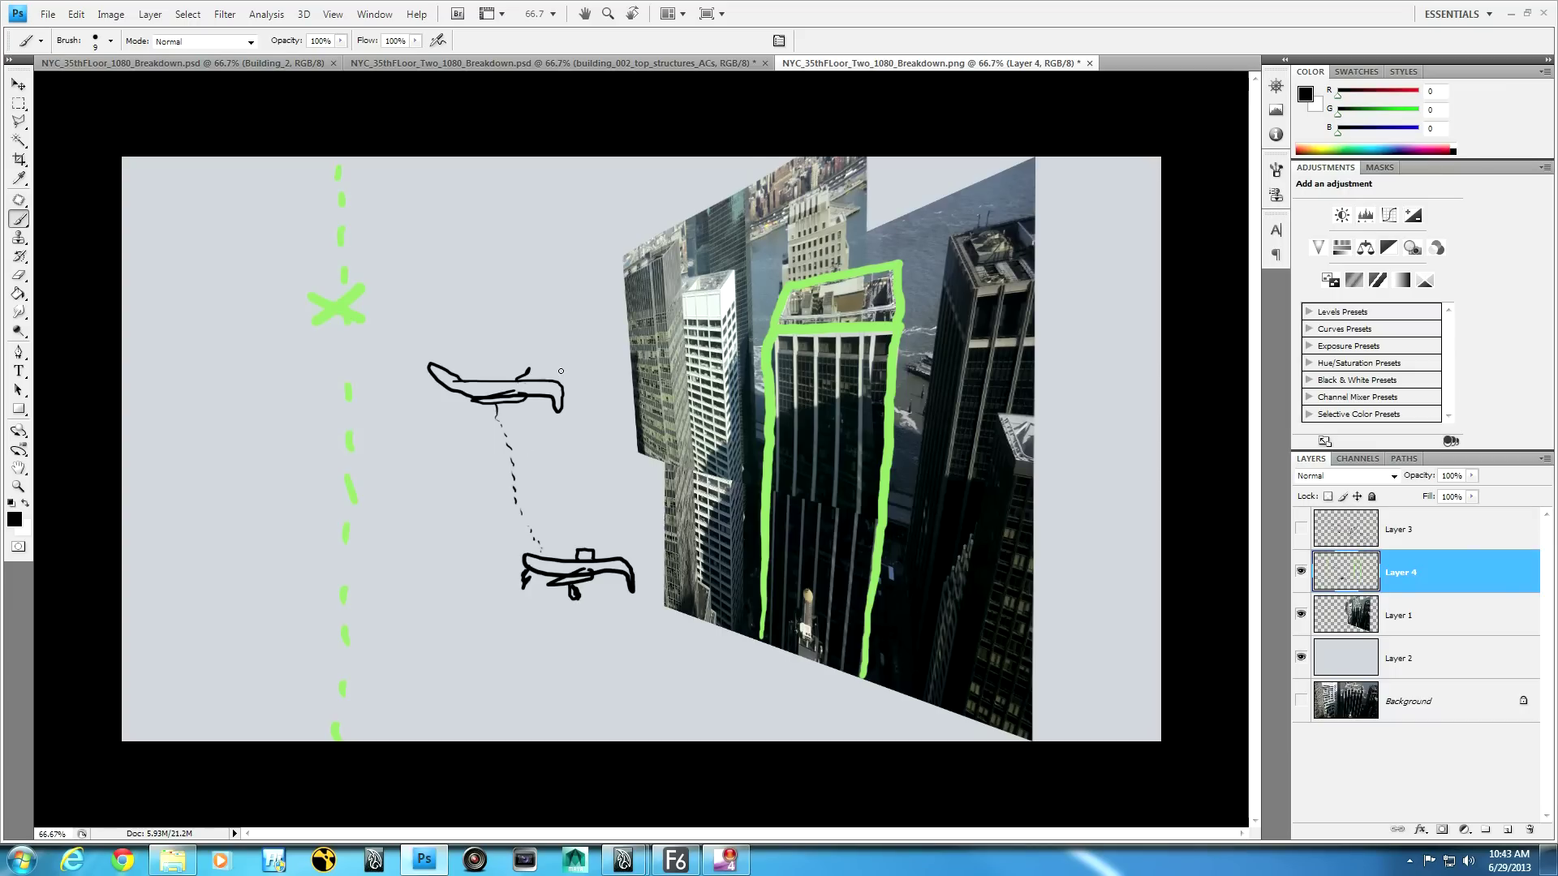
pyautogui.moveTo(424, 393)
pyautogui.mouseDown()
pyautogui.moveTo(584, 452)
pyautogui.moveTo(623, 479)
pyautogui.moveTo(607, 493)
pyautogui.mouseUp()
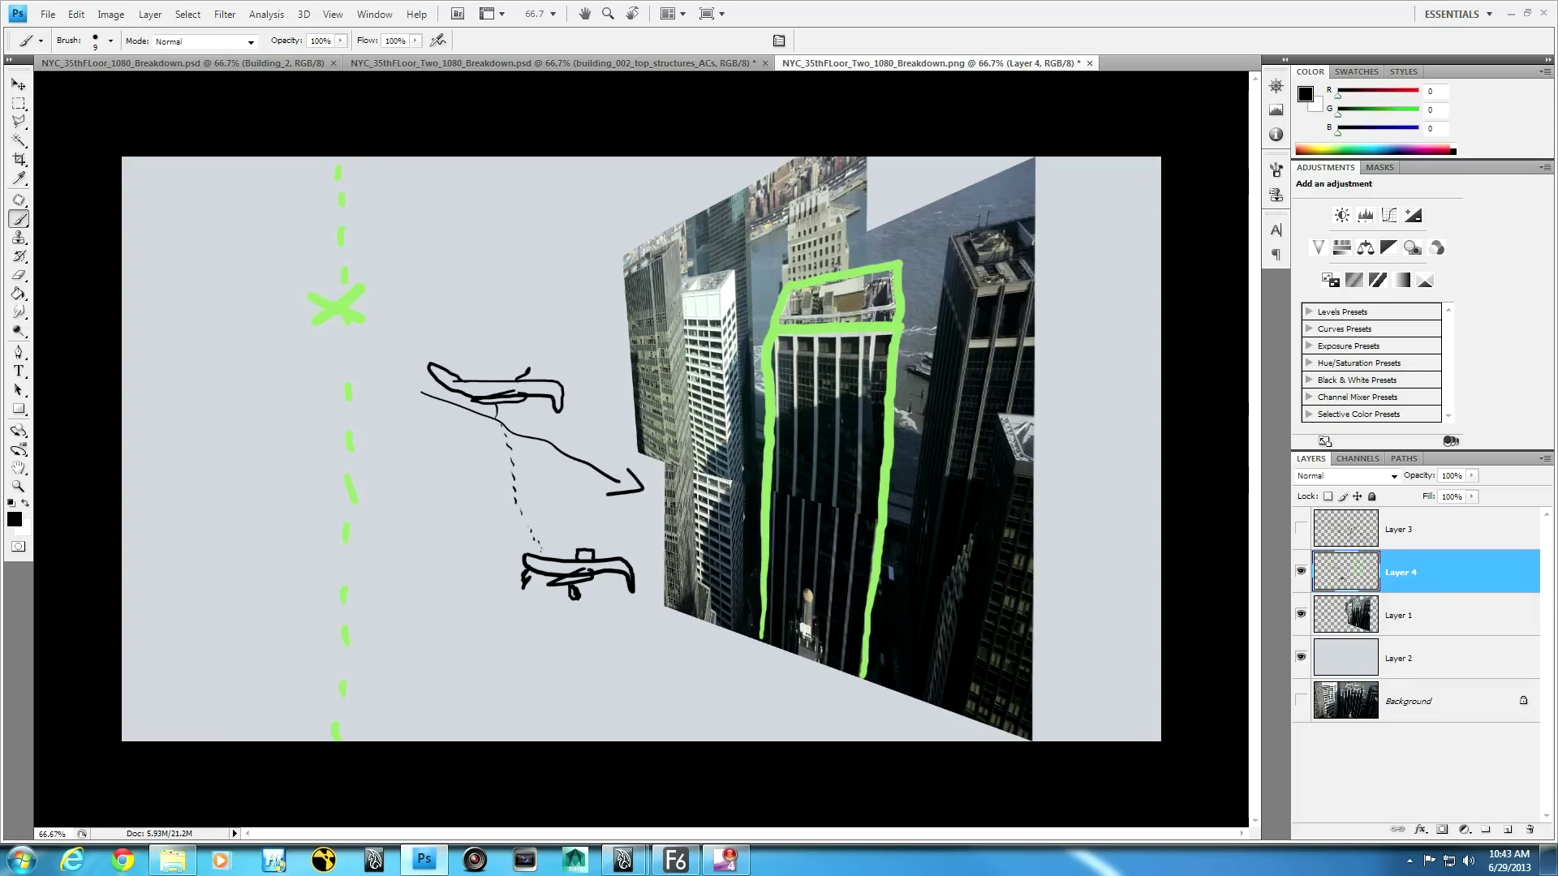
# - Set the brush colour to pale yellow-green (RGB 222, 237, 203) and sketch an aircraft with a dashed upward path on the green-outlined building
pyautogui.click(1334, 147)
pyautogui.moveTo(1334, 147); pyautogui.dragTo(1338, 144)
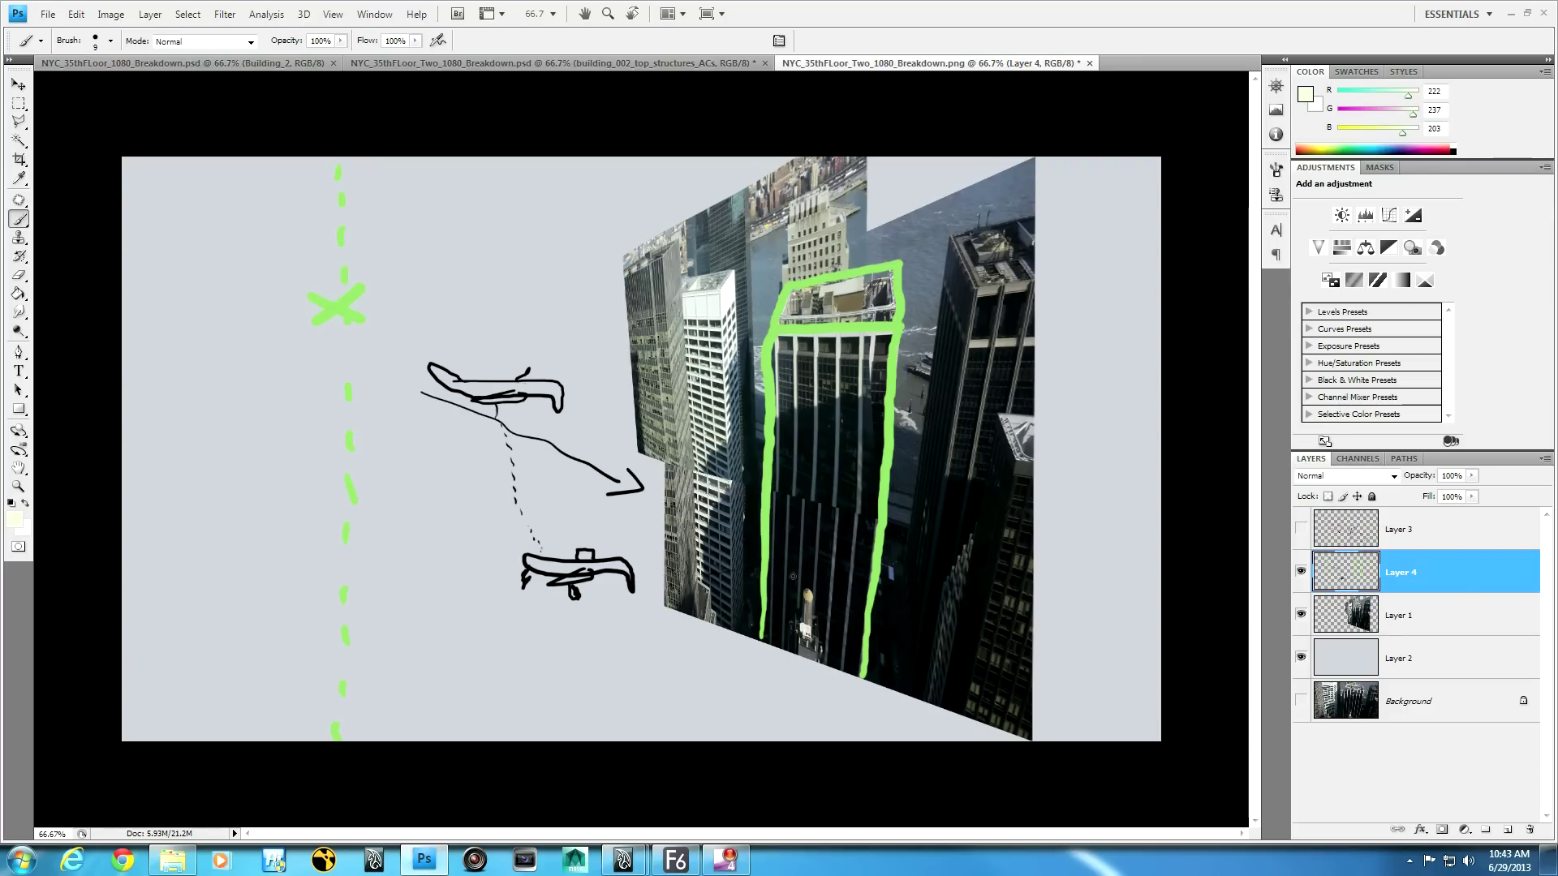
pyautogui.moveTo(781, 594)
pyautogui.mouseDown()
pyautogui.moveTo(841, 590)
pyautogui.moveTo(784, 560)
pyautogui.moveTo(833, 557)
pyautogui.moveTo(827, 573)
pyautogui.moveTo(848, 584)
pyautogui.mouseUp()
pyautogui.moveTo(820, 508)
pyautogui.mouseDown()
pyautogui.moveTo(835, 430)
pyautogui.moveTo(818, 406)
pyautogui.moveTo(839, 401)
pyautogui.moveTo(857, 333)
pyautogui.moveTo(758, 352)
pyautogui.moveTo(896, 357)
pyautogui.mouseUp()
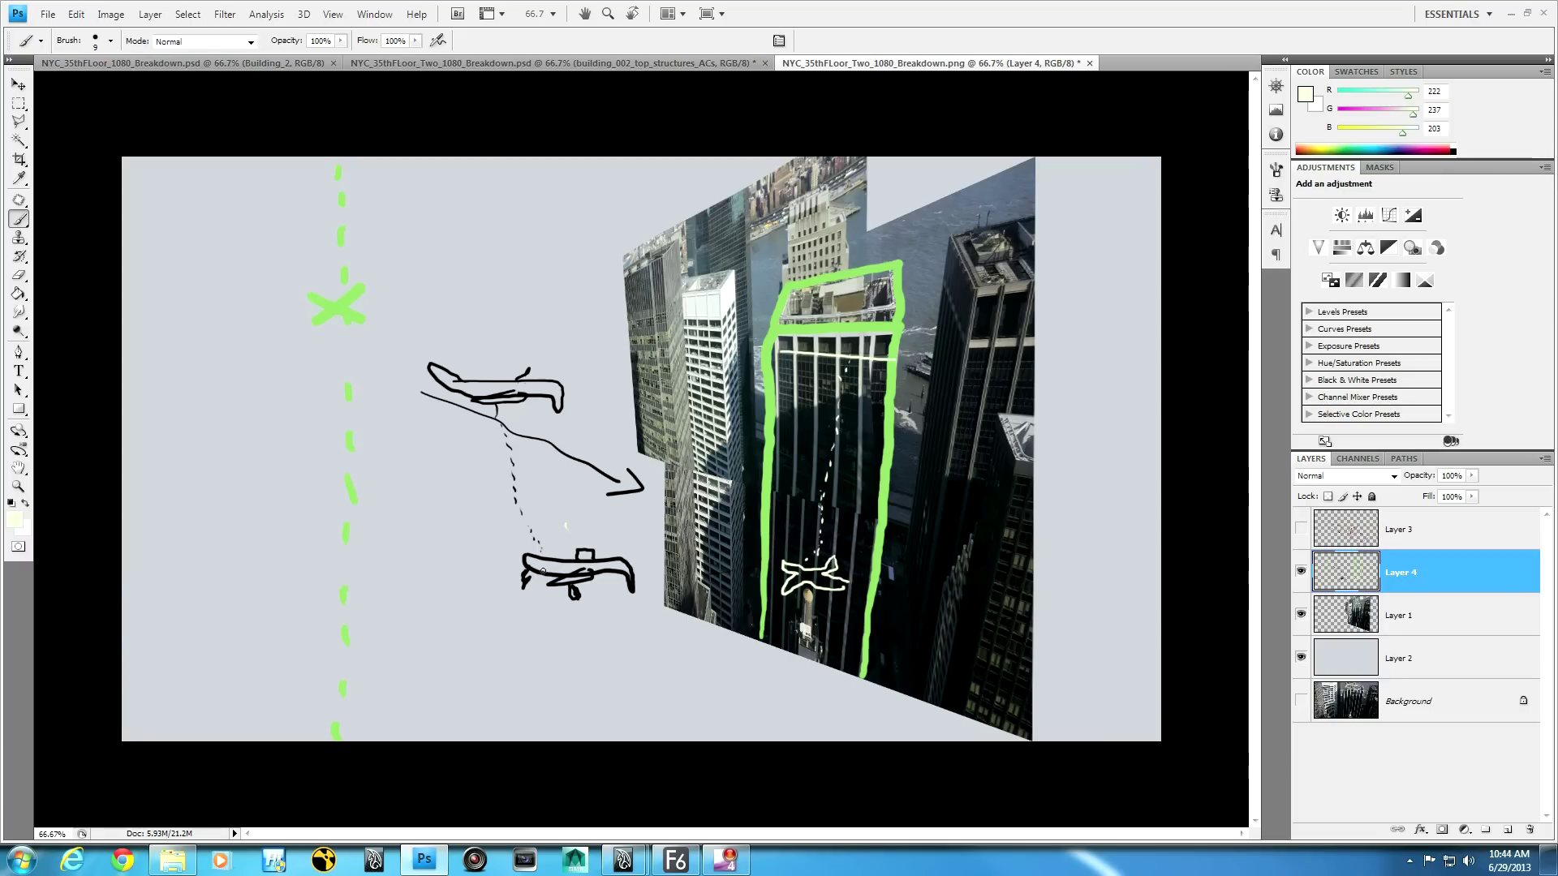
# - Mark the lower black aircraft, put two pale dots on the white building, and draw marks and curves around its upper part
pyautogui.moveTo(534, 576); pyautogui.dragTo(531, 585)
pyautogui.moveTo(686, 448); pyautogui.dragTo(731, 455)
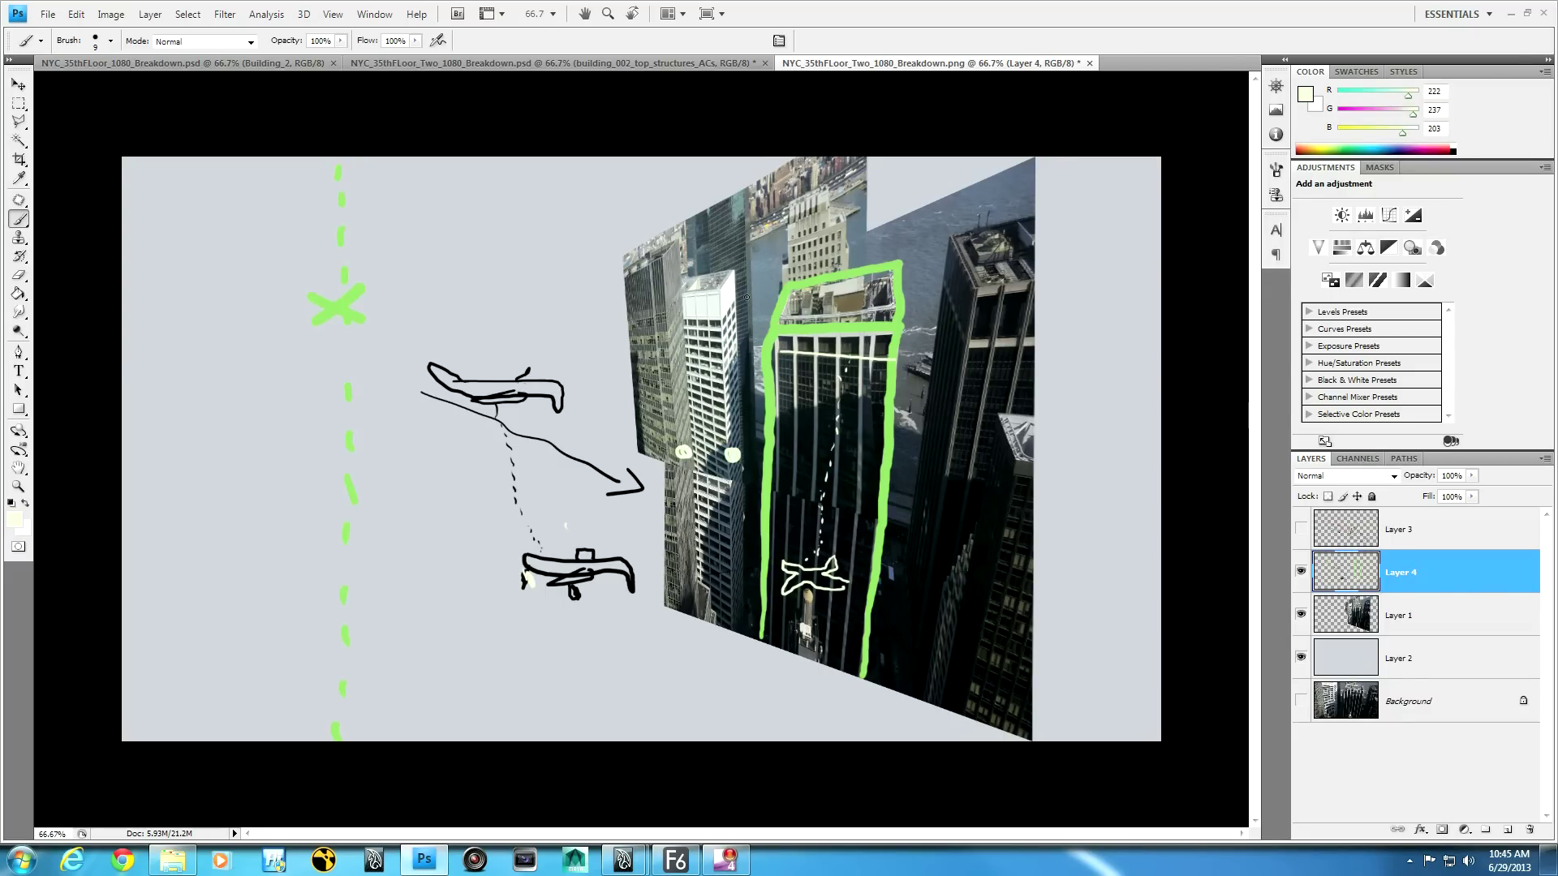
pyautogui.moveTo(746, 305); pyautogui.dragTo(813, 236)
pyautogui.moveTo(690, 370)
pyautogui.mouseDown()
pyautogui.moveTo(710, 292)
pyautogui.moveTo(703, 337)
pyautogui.mouseUp()
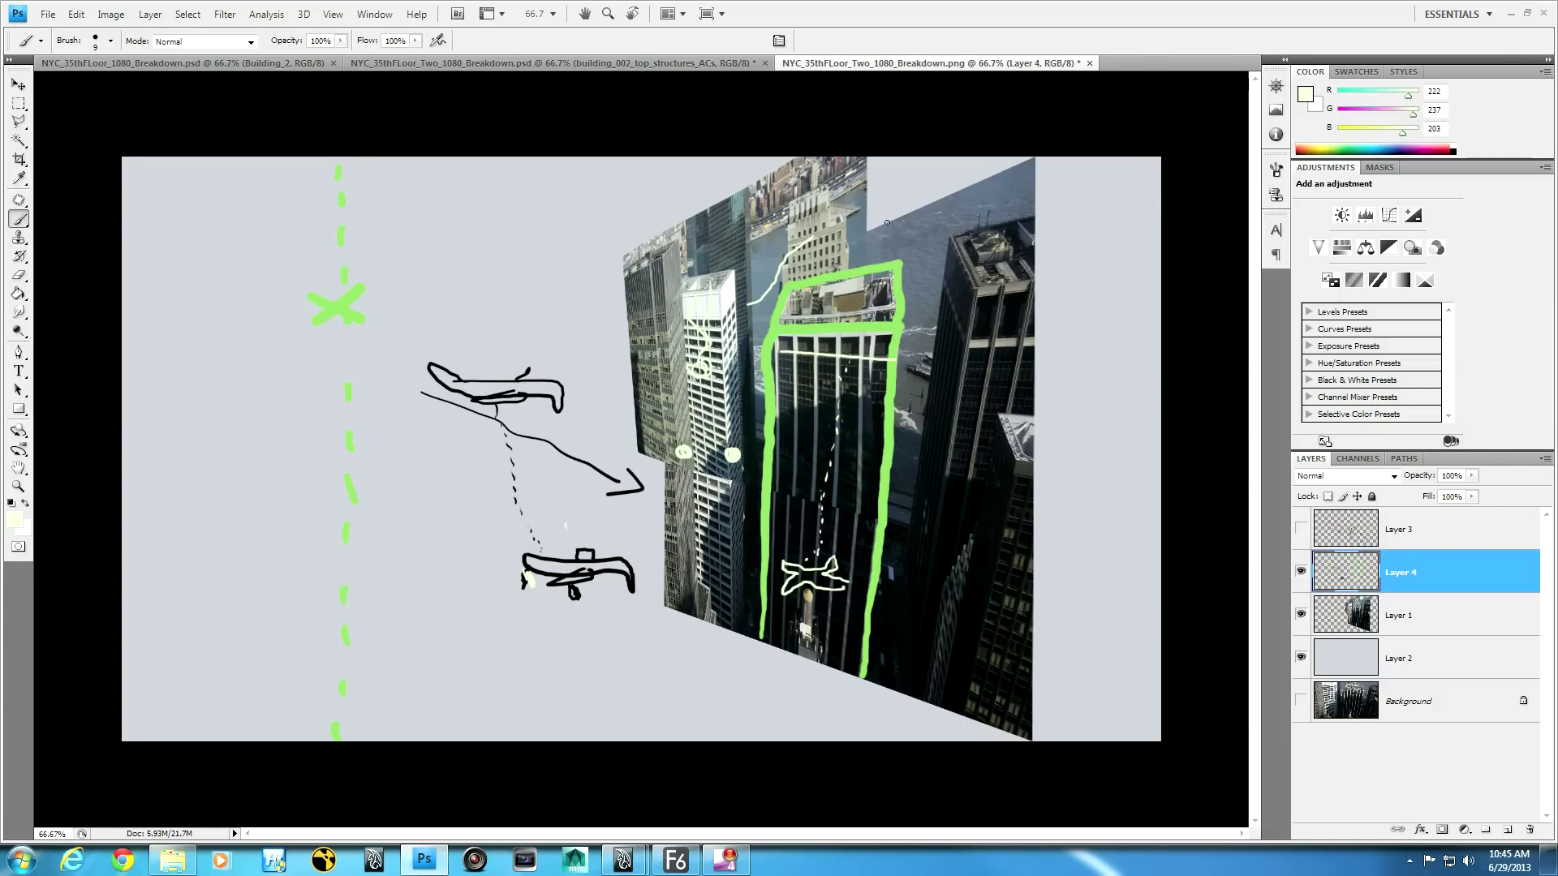
pyautogui.moveTo(777, 225); pyautogui.dragTo(678, 285)
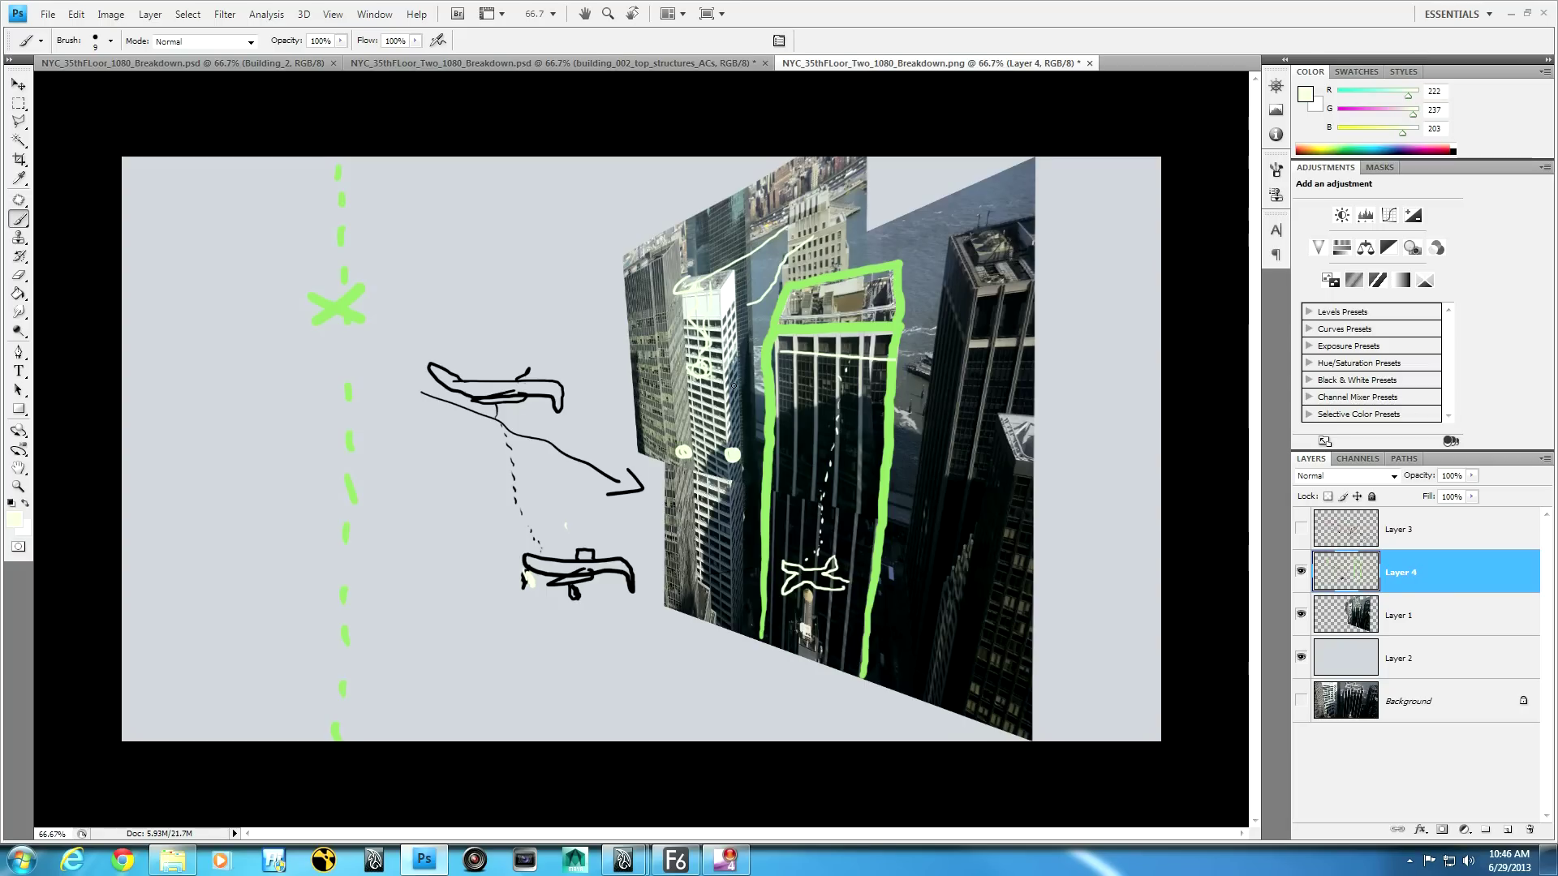
# - Circle both black aircraft, scribble between the white building's two dots, and draw pale arrows pointing at the green-outlined and white buildings
pyautogui.moveTo(427, 369)
pyautogui.mouseDown()
pyautogui.moveTo(508, 349)
pyautogui.moveTo(577, 393)
pyautogui.moveTo(447, 486)
pyautogui.moveTo(415, 409)
pyautogui.mouseUp()
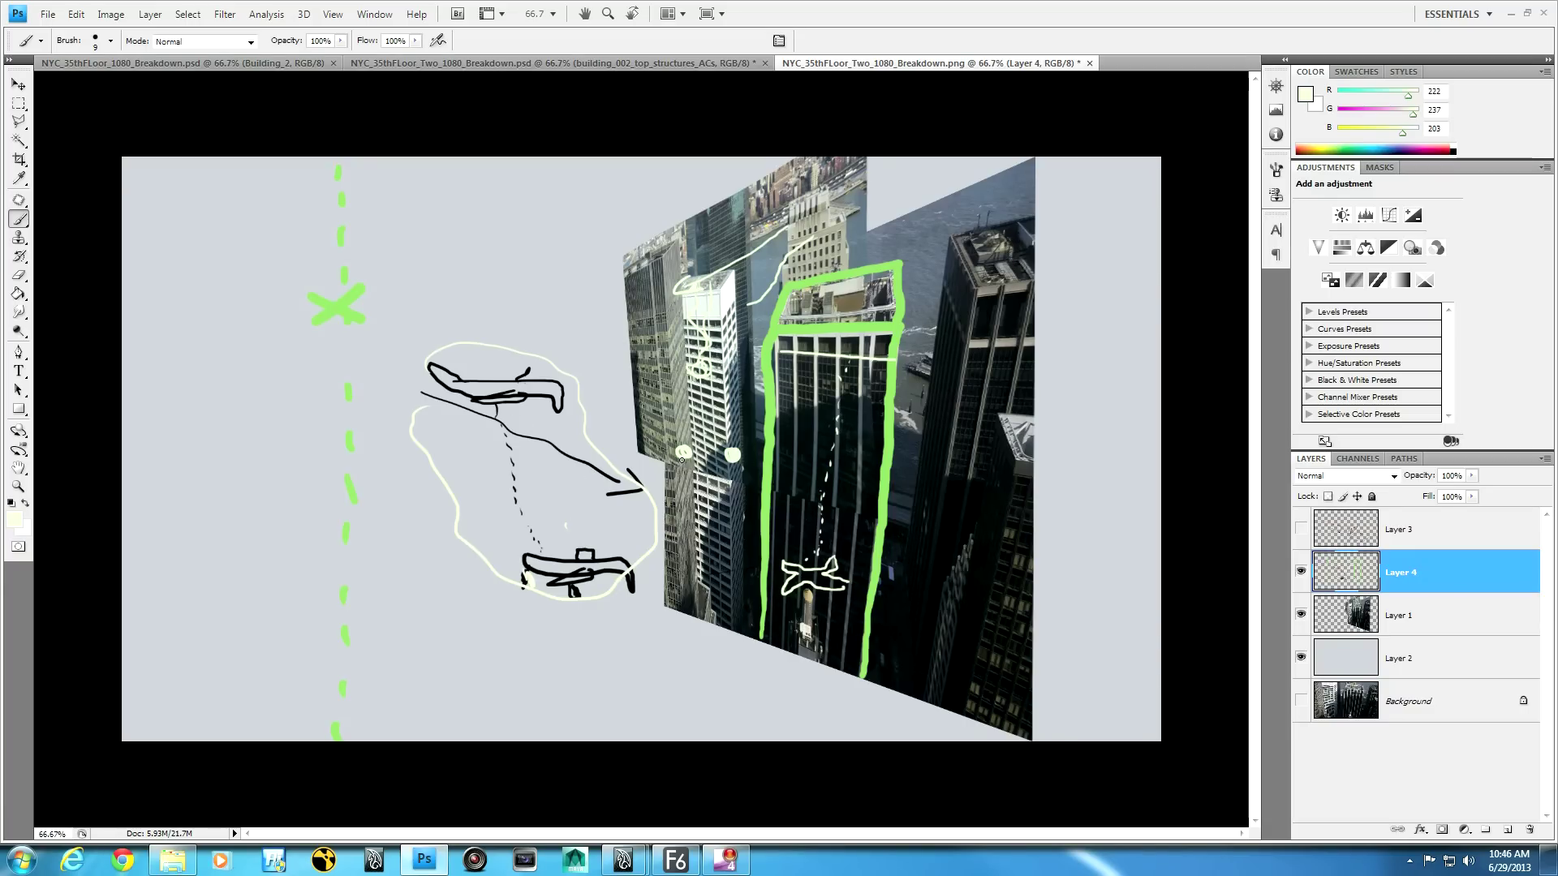
pyautogui.moveTo(728, 456)
pyautogui.mouseDown()
pyautogui.moveTo(707, 468)
pyautogui.moveTo(686, 434)
pyautogui.moveTo(666, 457)
pyautogui.moveTo(706, 436)
pyautogui.moveTo(685, 456)
pyautogui.mouseUp()
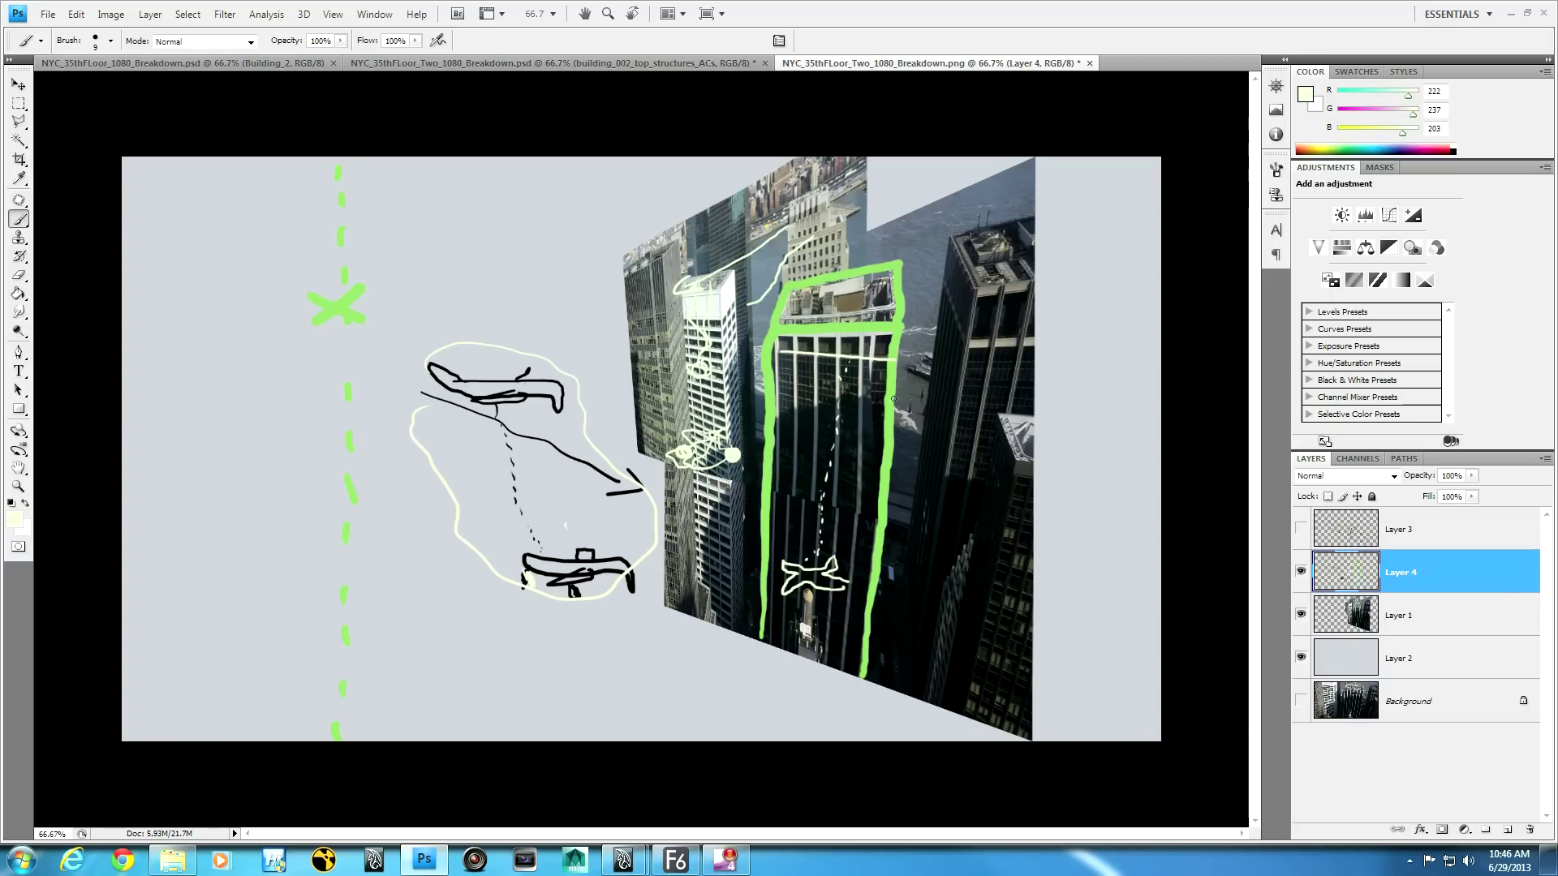
pyautogui.moveTo(1125, 346)
pyautogui.mouseDown()
pyautogui.moveTo(915, 355)
pyautogui.moveTo(946, 366)
pyautogui.mouseUp()
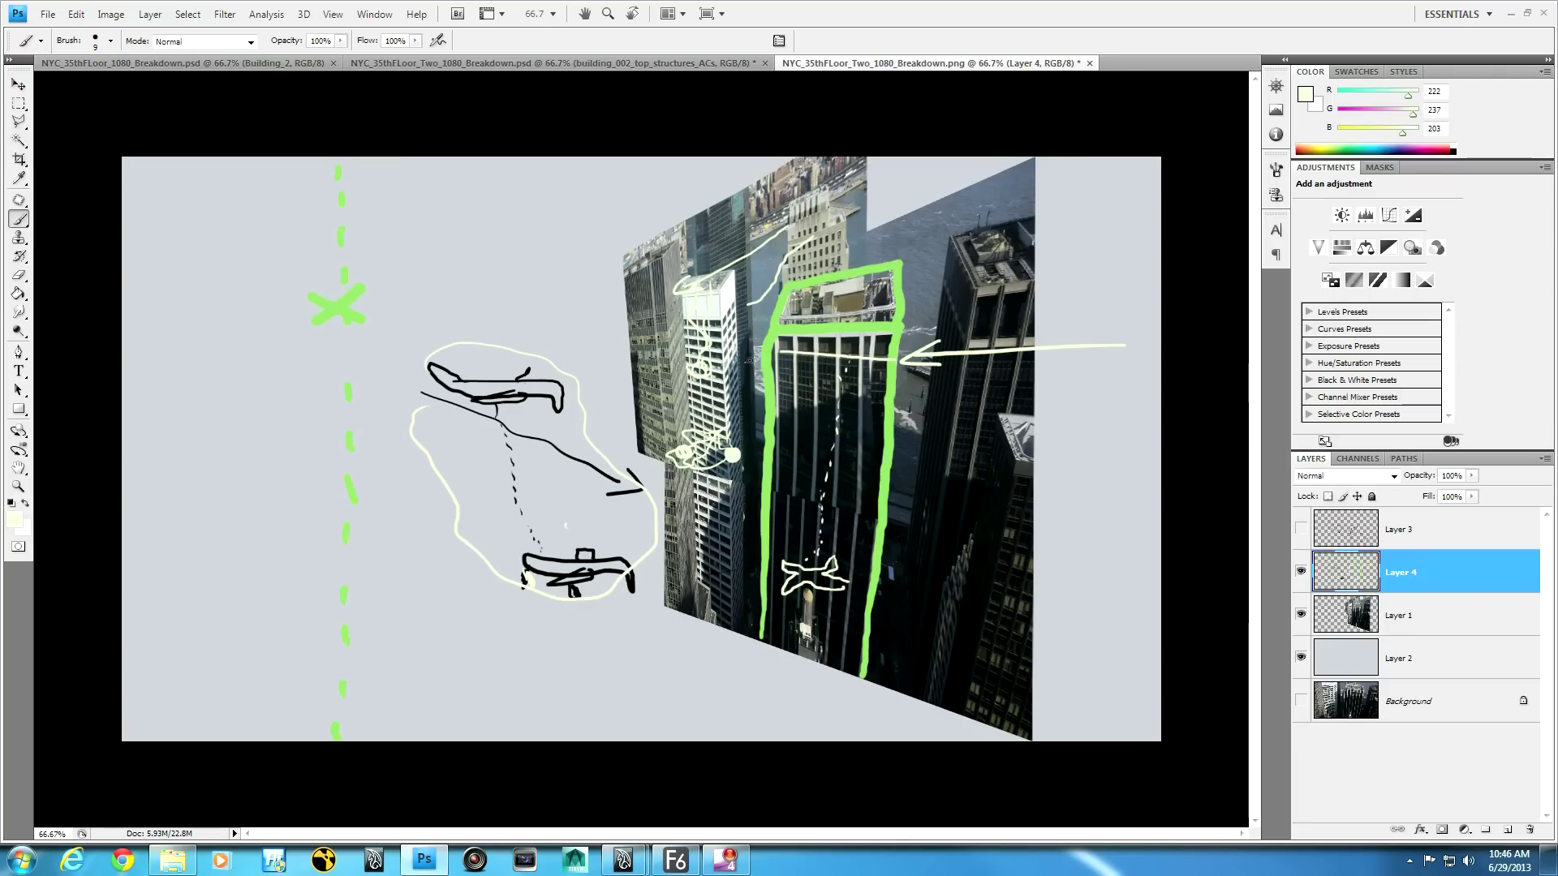
pyautogui.moveTo(748, 357)
pyautogui.mouseDown()
pyautogui.moveTo(720, 375)
pyautogui.moveTo(727, 442)
pyautogui.mouseUp()
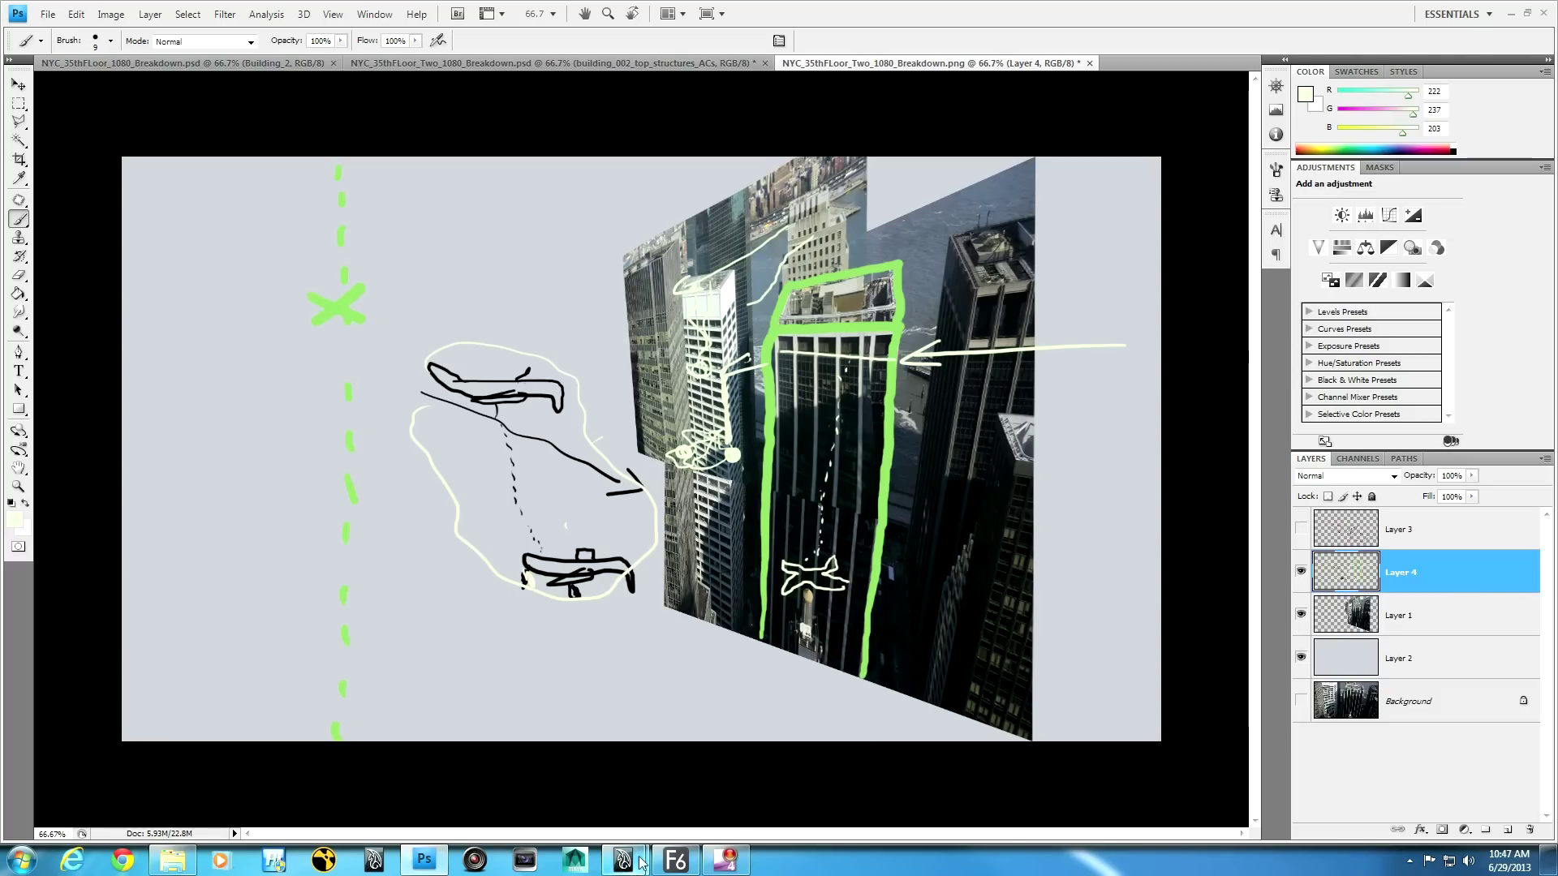
# - Switch to Fusion, show the 130617_Terminator_NYC clip in place of the NYC_35thFLoor image, and scrub it to frame 142
pyautogui.click(676, 862)
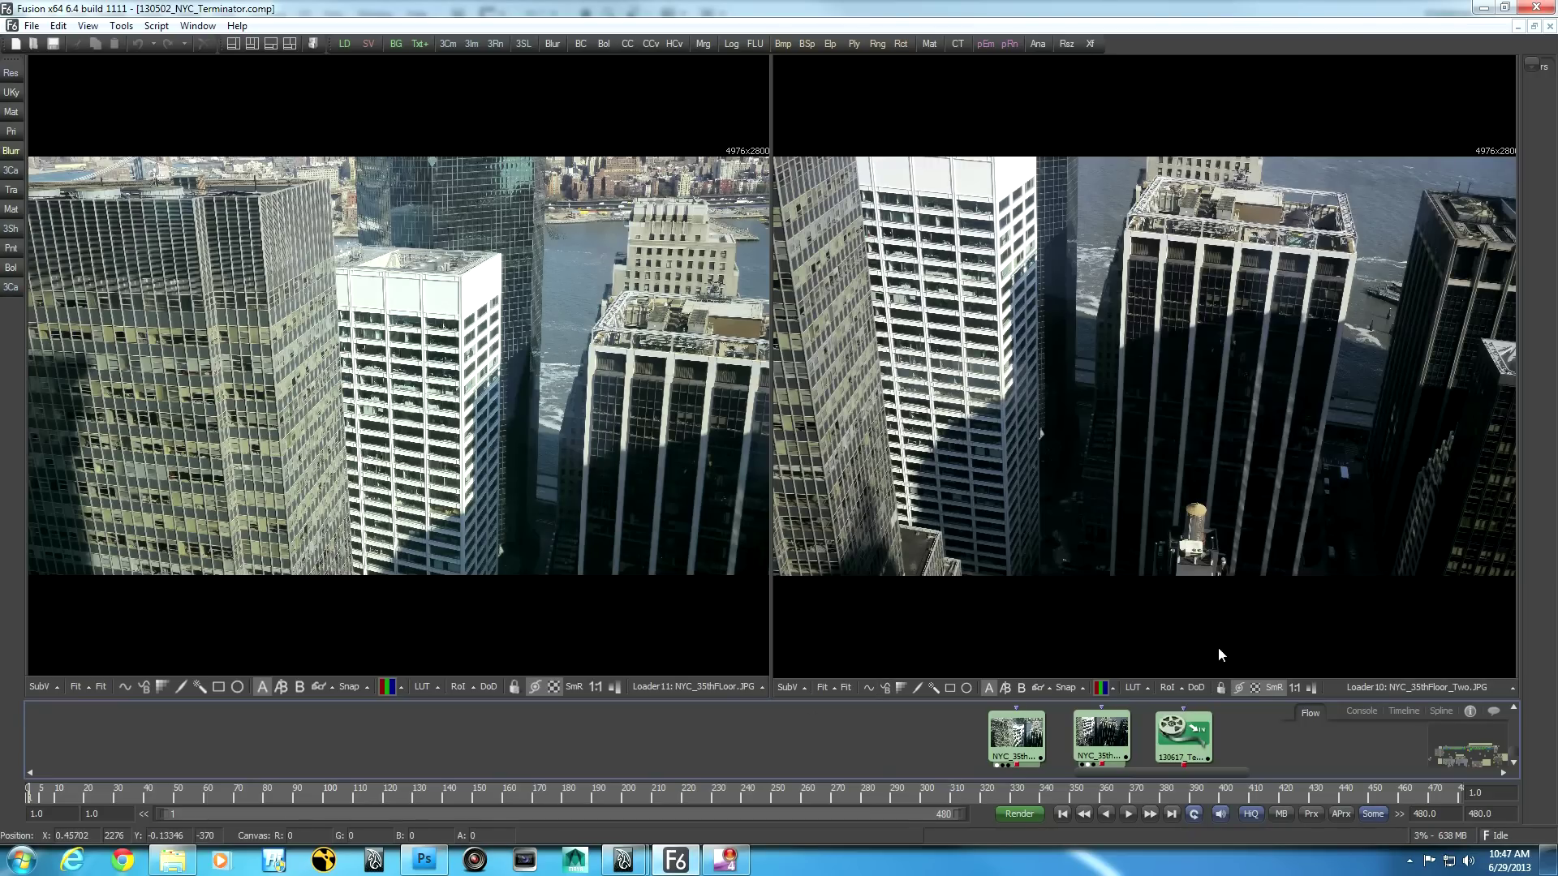
pyautogui.moveTo(1174, 736); pyautogui.dragTo(708, 556)
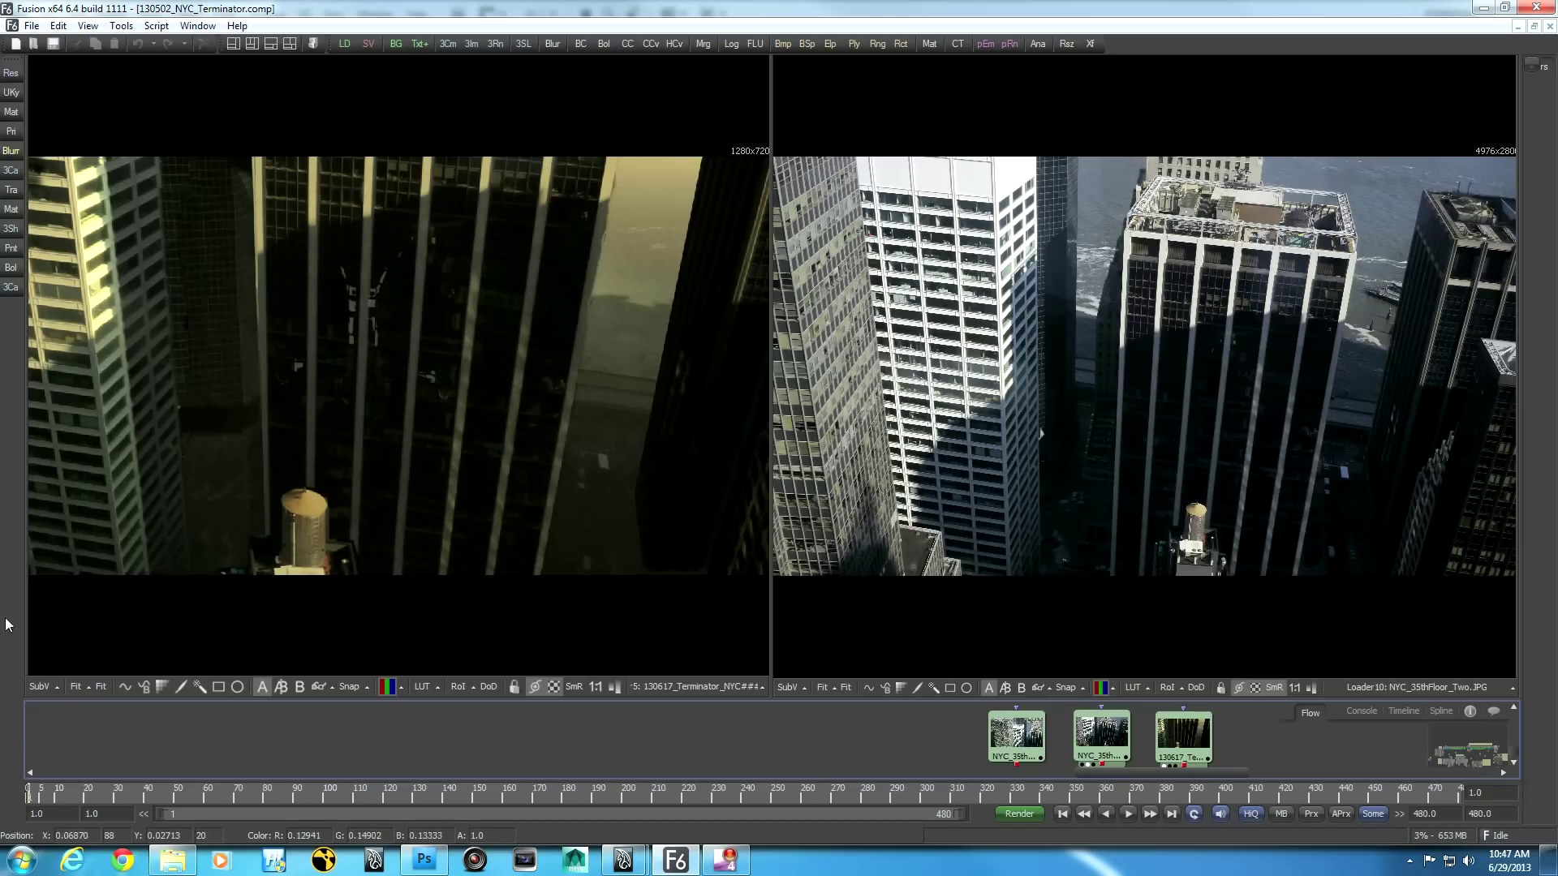
pyautogui.click(33, 798)
pyautogui.moveTo(33, 798); pyautogui.dragTo(204, 799)
pyautogui.moveTo(217, 799); pyautogui.dragTo(246, 799)
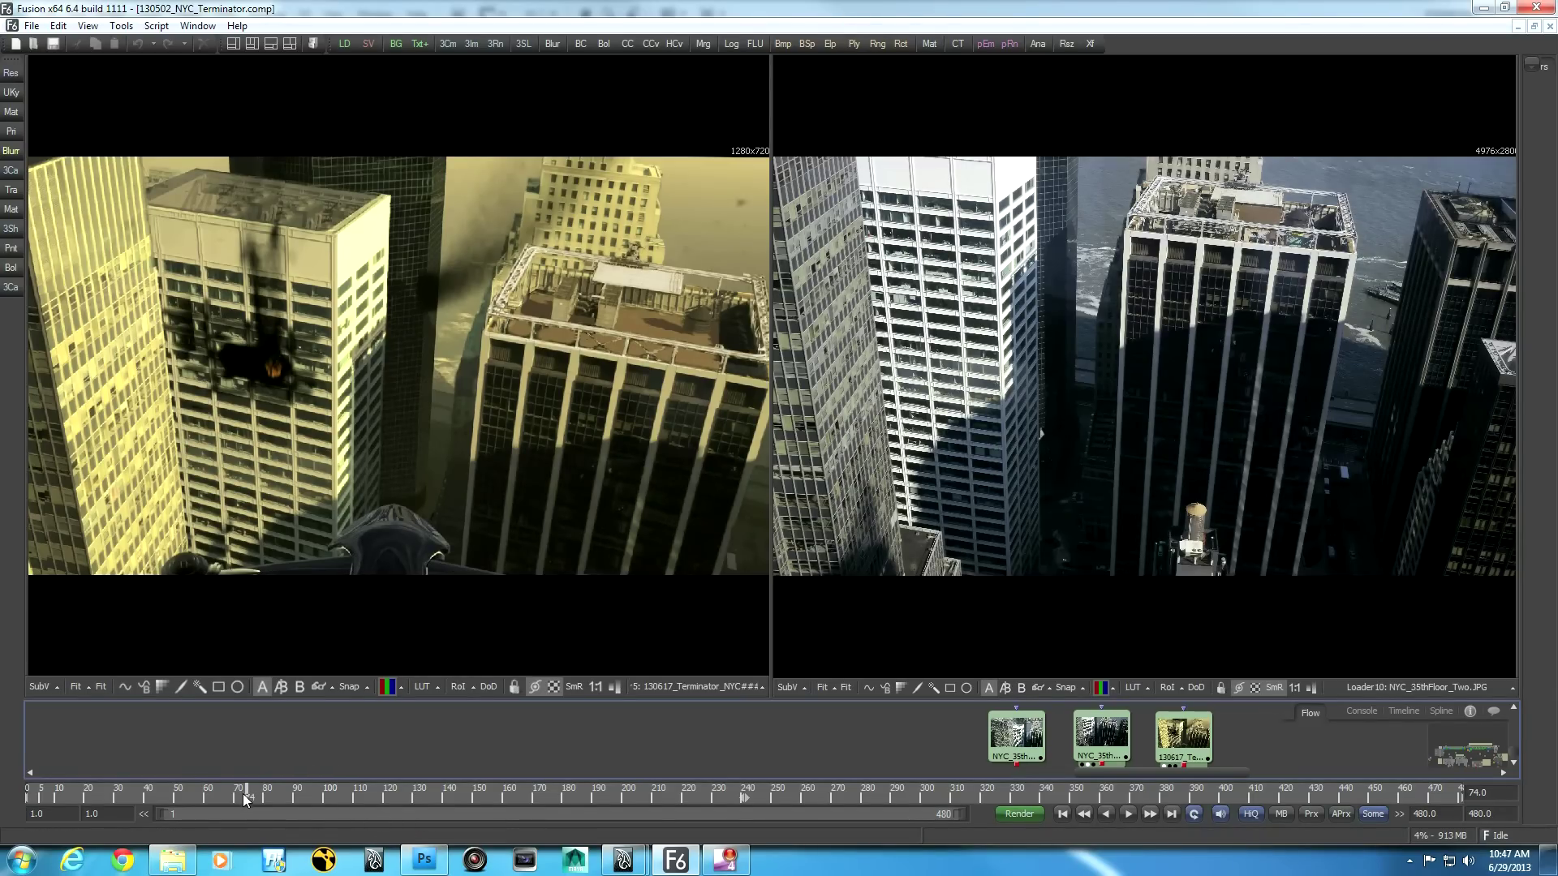
pyautogui.moveTo(243, 791); pyautogui.dragTo(445, 793)
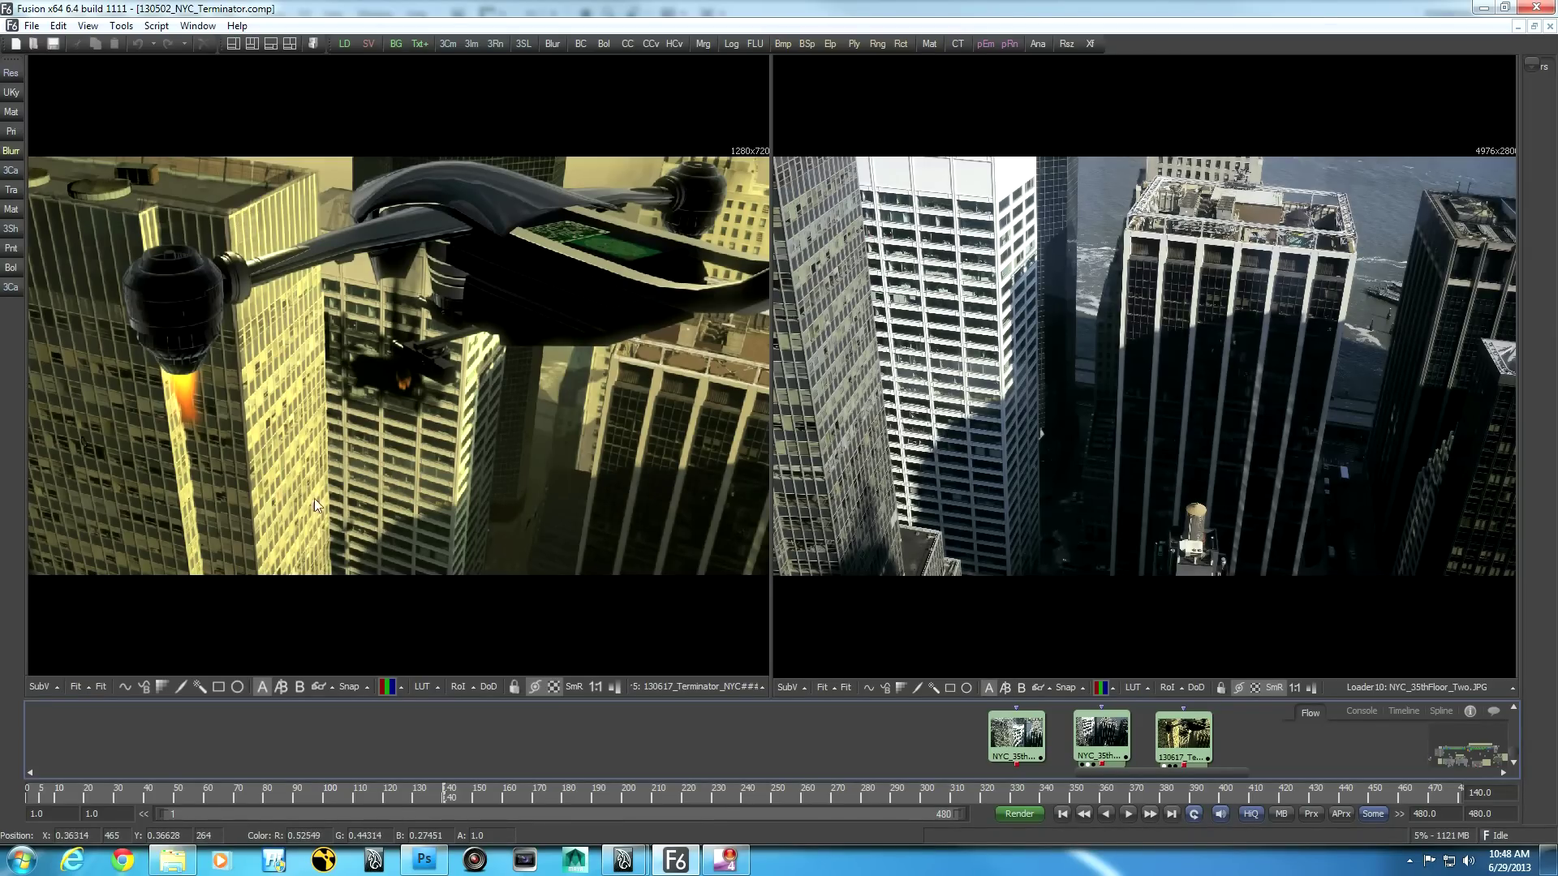
pyautogui.moveTo(445, 795); pyautogui.dragTo(453, 796)
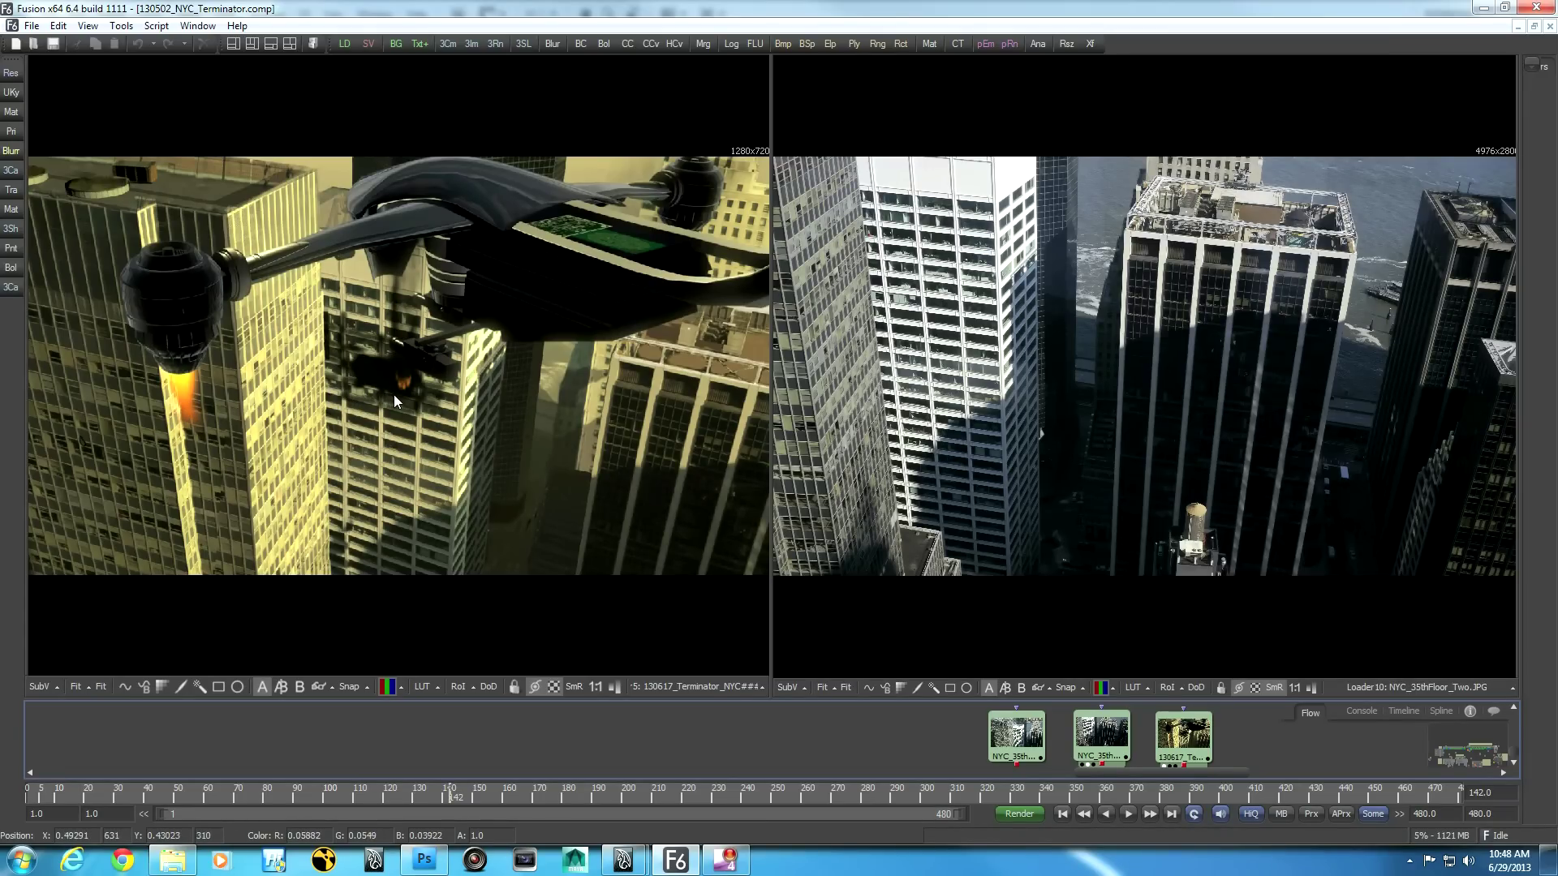
# - Enlarge the clip's viewer to fill the workspace and scrub on through frames 177, 203 and 214 to frame 241
pyautogui.press('F4')
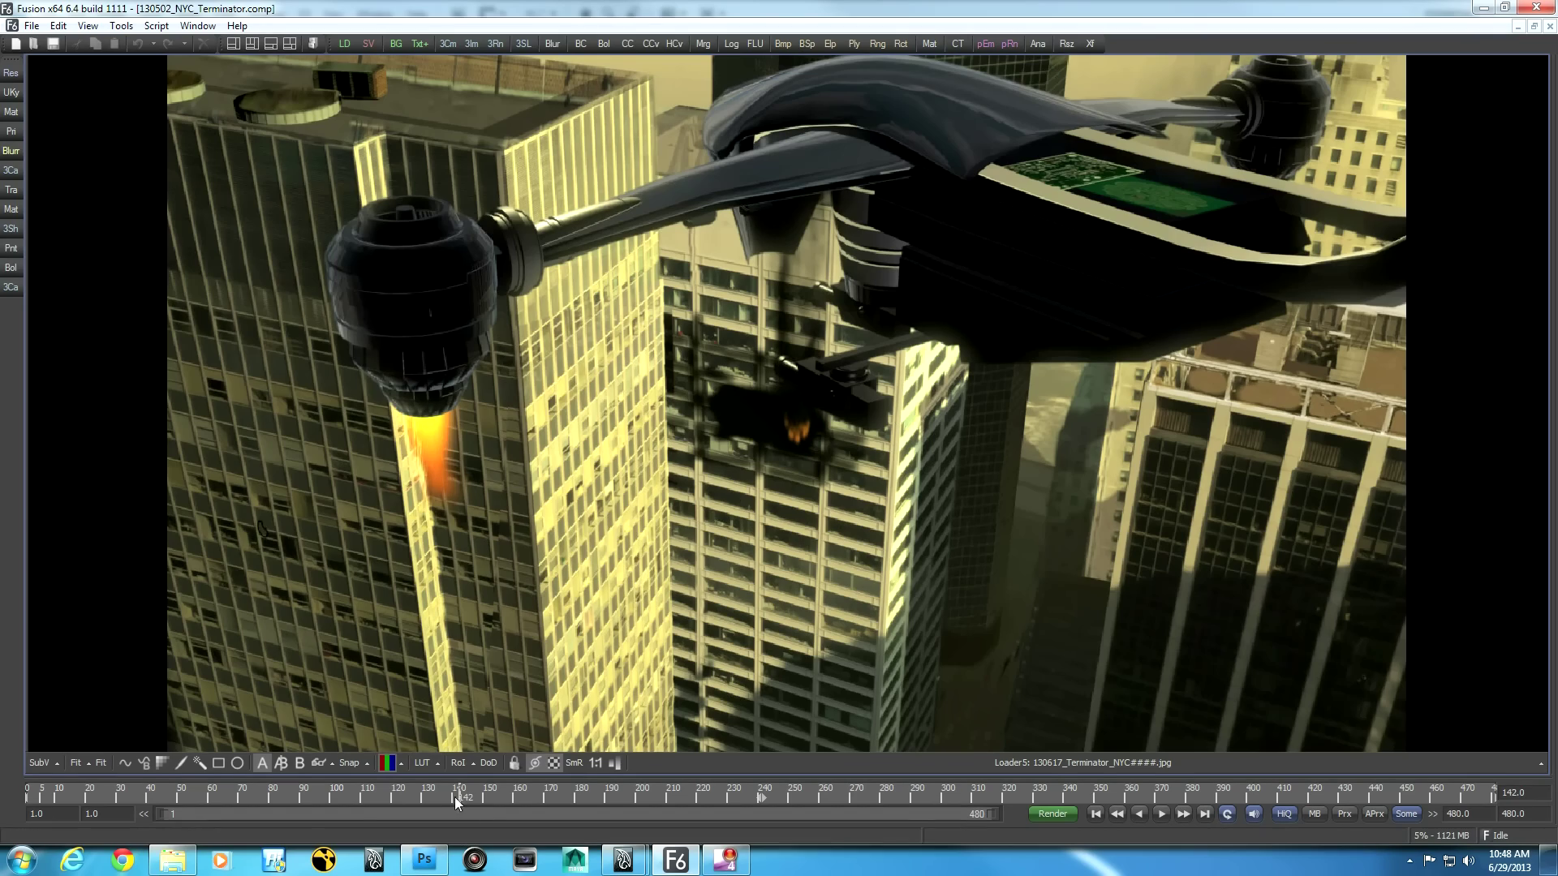
pyautogui.moveTo(464, 792)
pyautogui.mouseDown()
pyautogui.moveTo(363, 792)
pyautogui.moveTo(569, 810)
pyautogui.mouseUp()
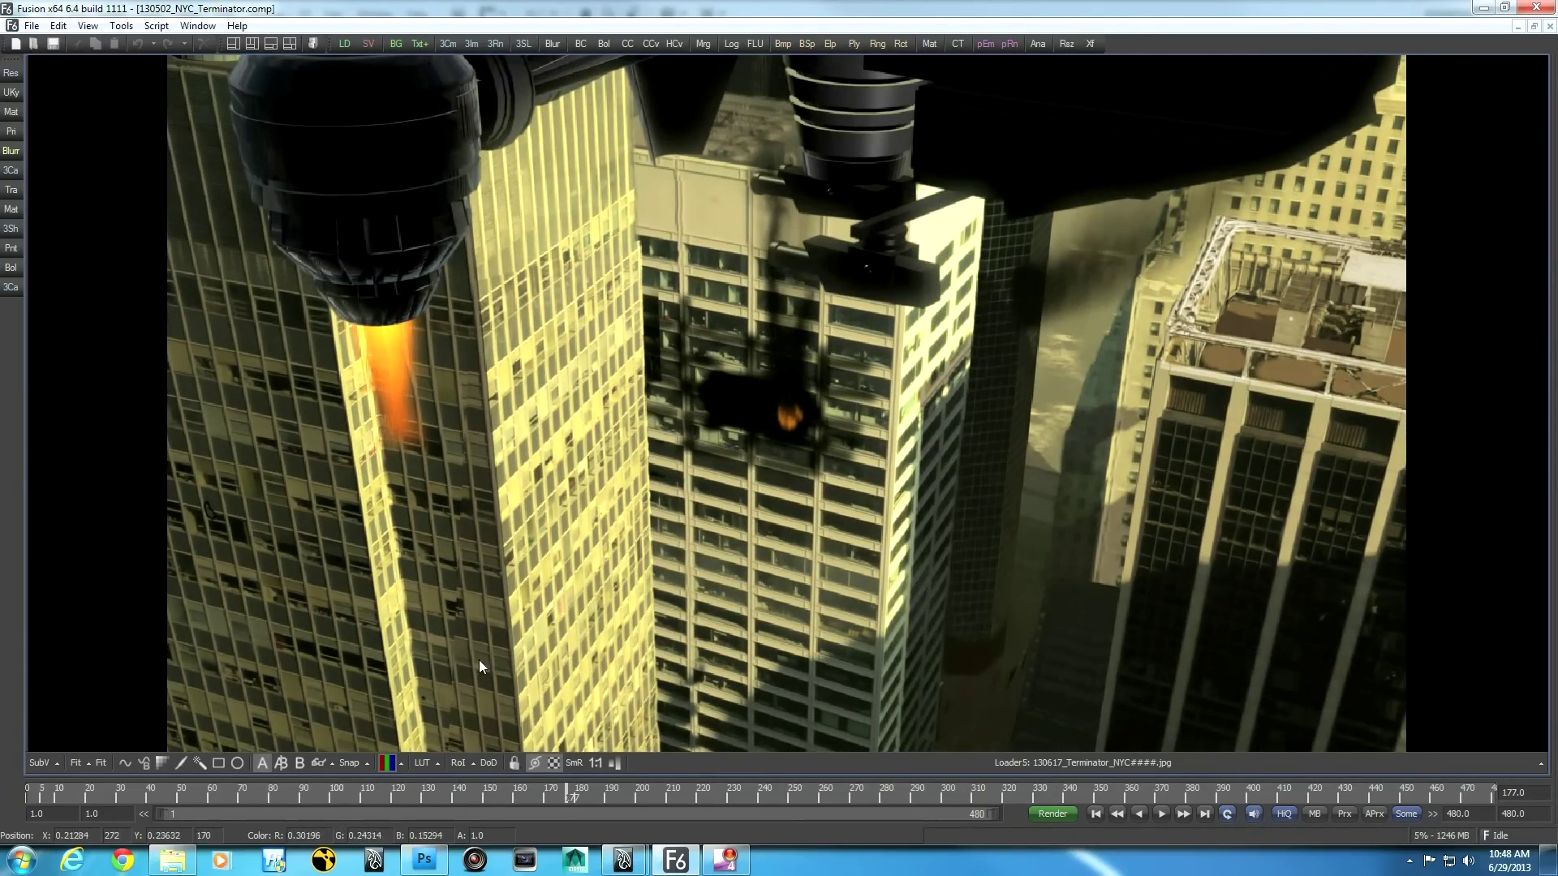
pyautogui.moveTo(562, 790); pyautogui.dragTo(646, 798)
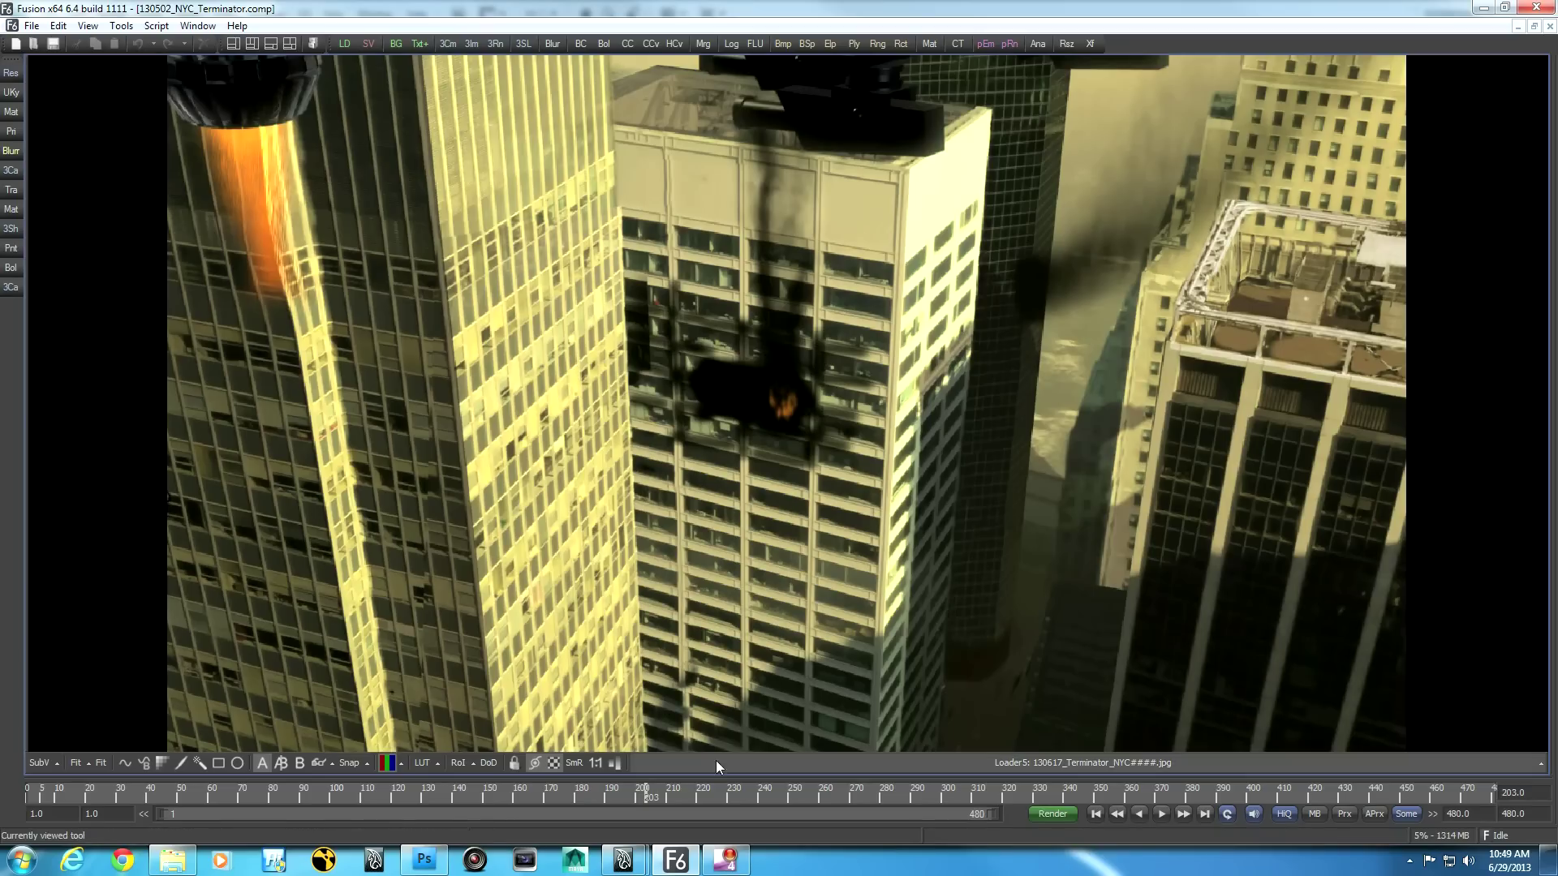
pyautogui.moveTo(651, 799); pyautogui.dragTo(682, 797)
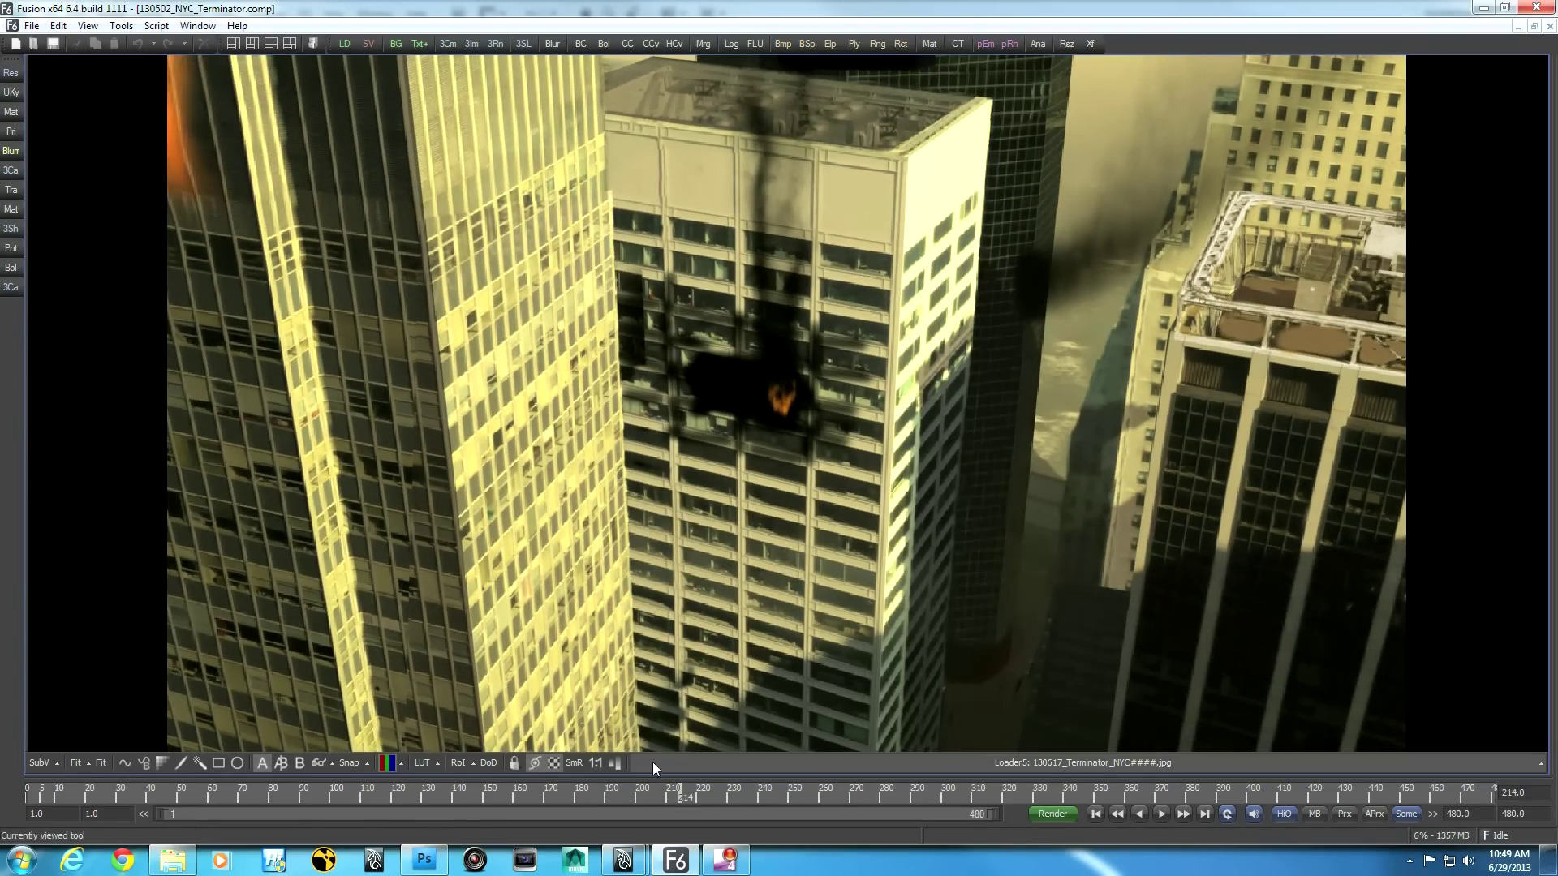
pyautogui.moveTo(680, 791); pyautogui.dragTo(762, 797)
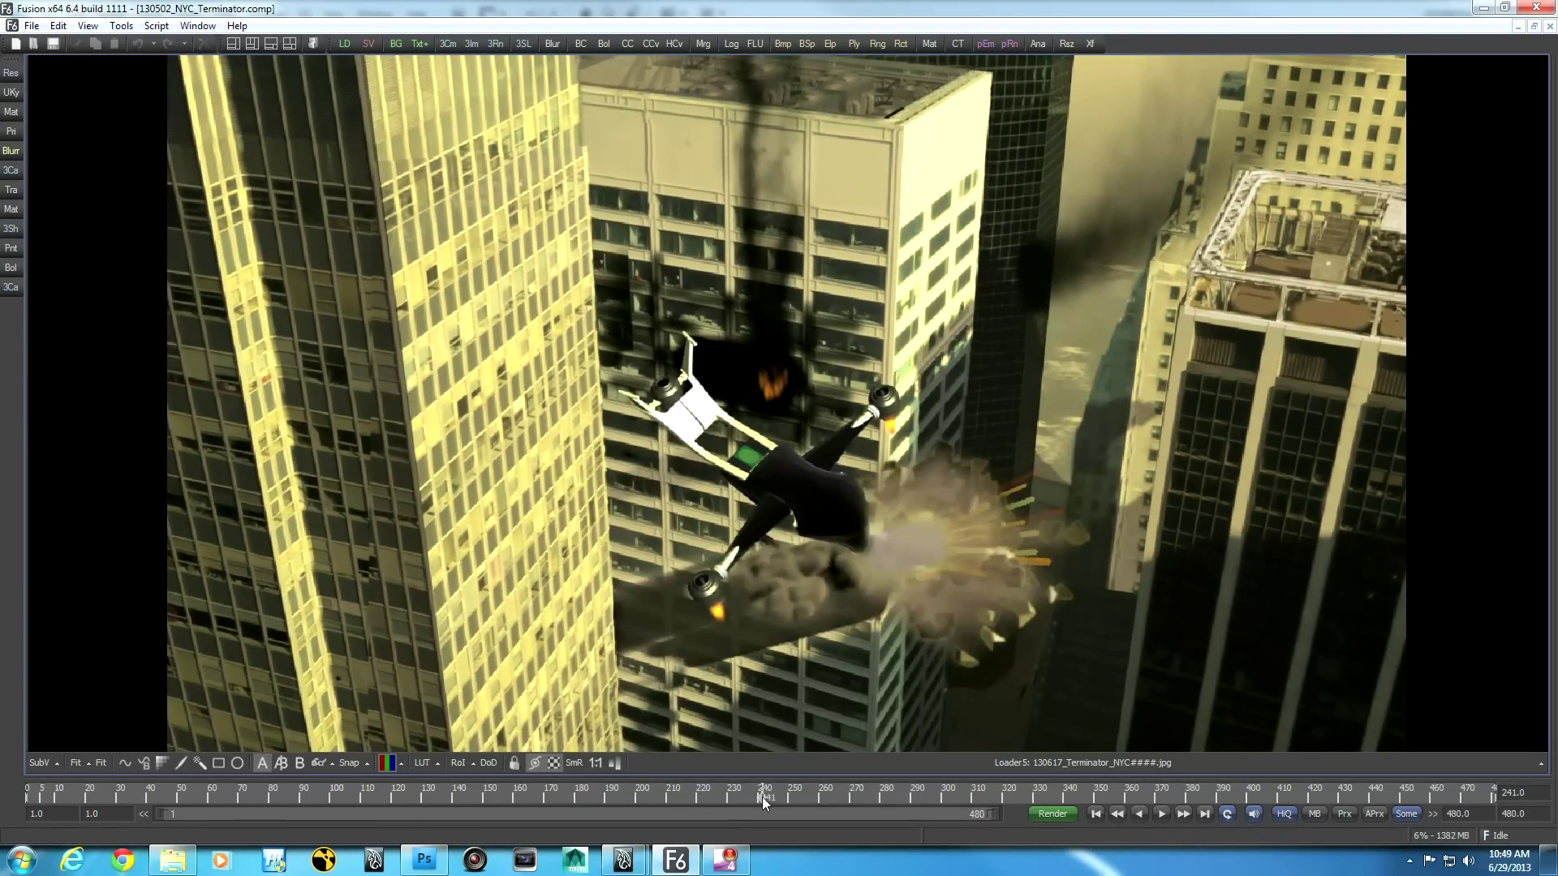
# - Examine the aircraft's explosion and shadow on the building by scrubbing between frames 237 and 241
pyautogui.click(762, 797)
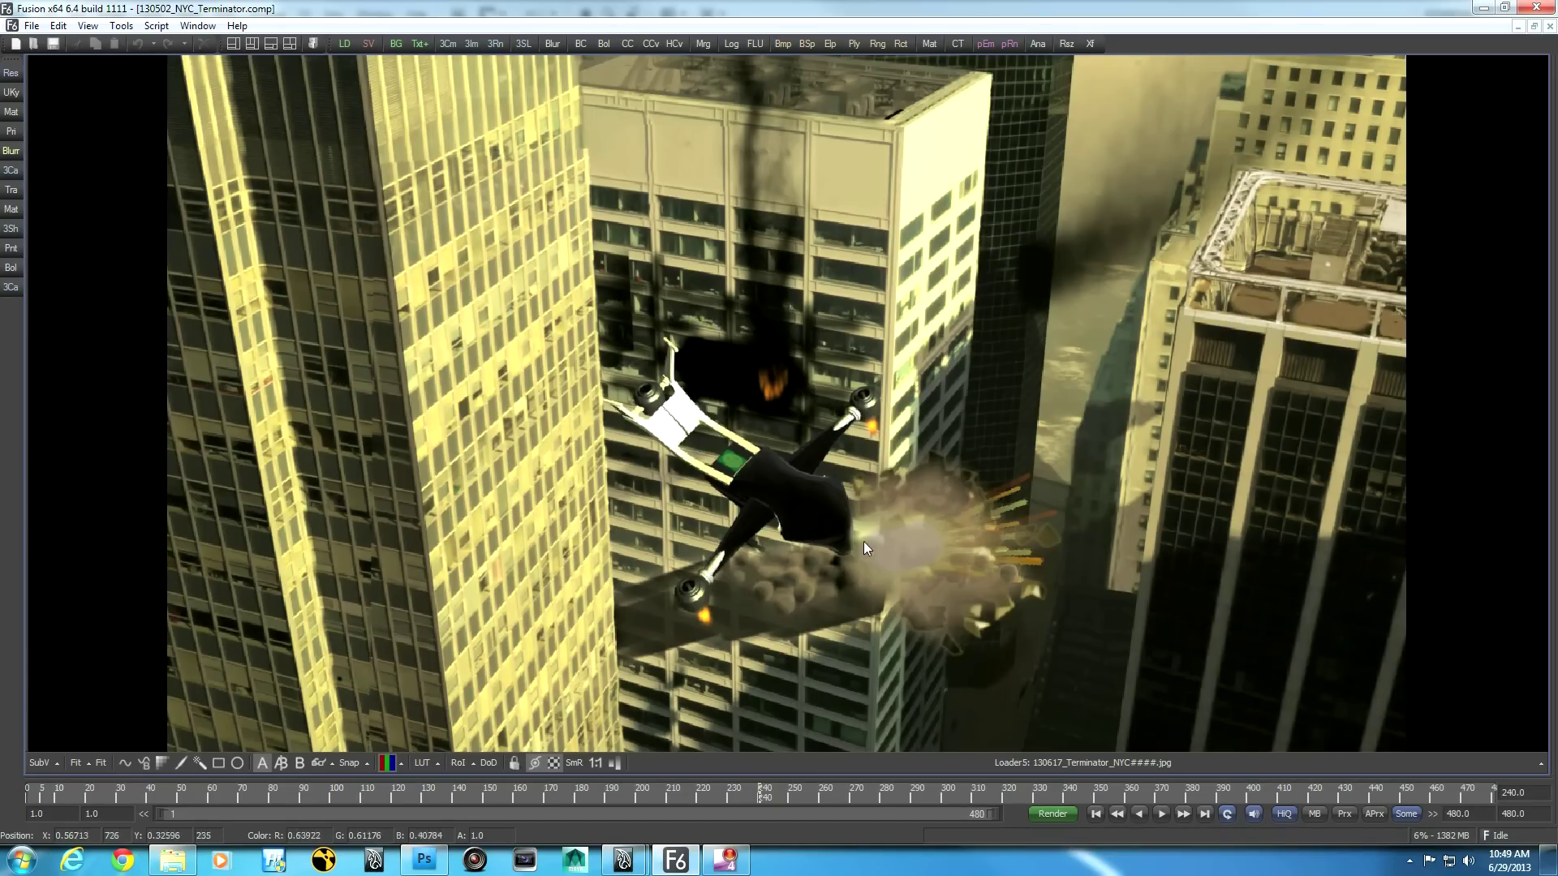
pyautogui.click(749, 791)
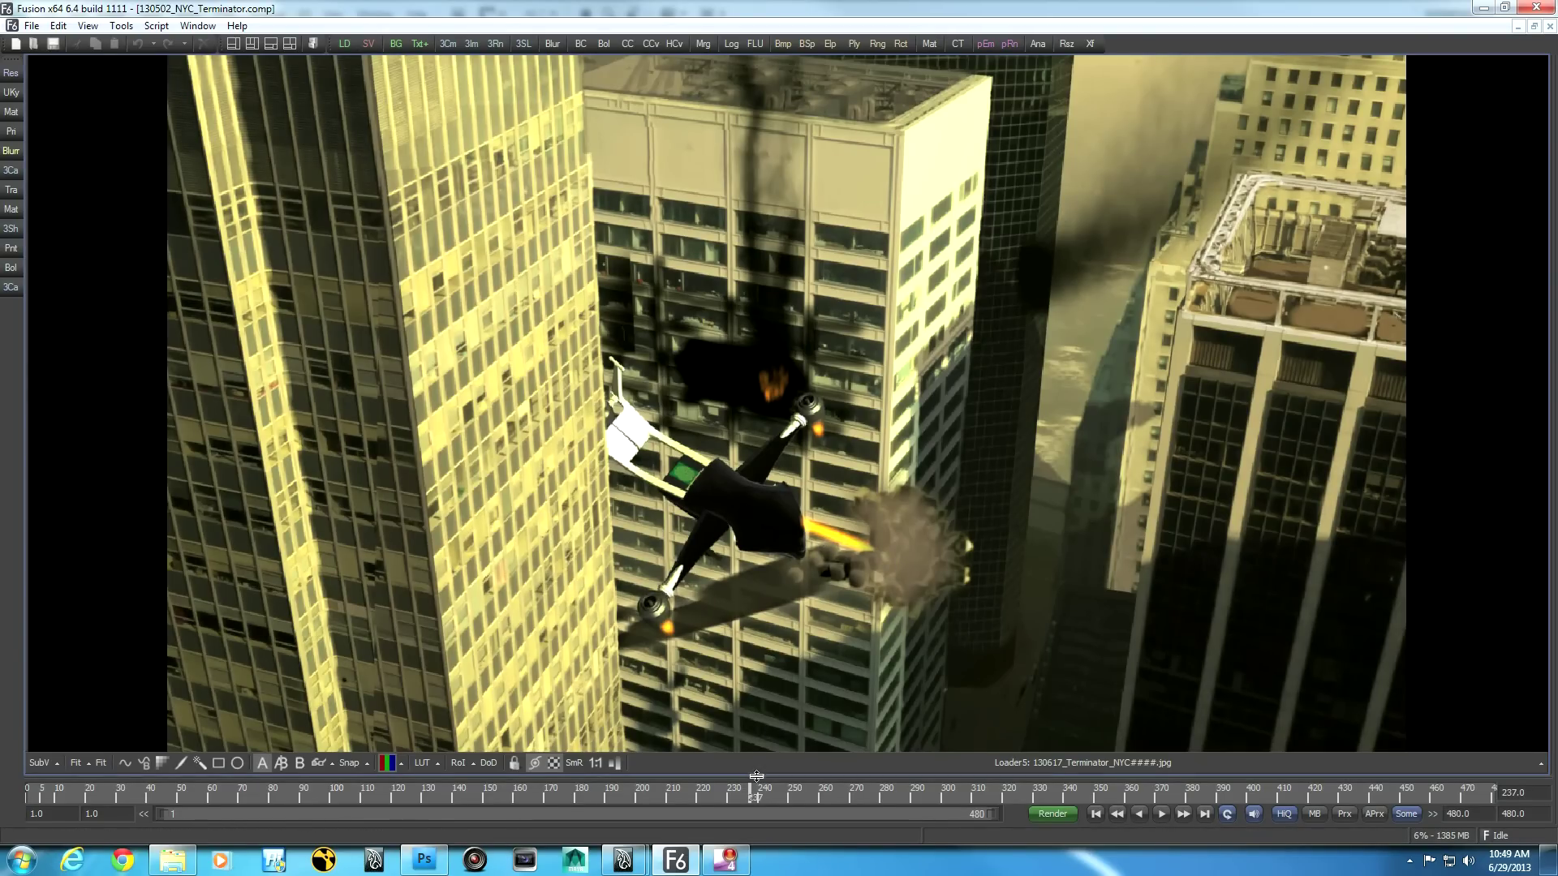
pyautogui.moveTo(750, 792); pyautogui.dragTo(756, 786)
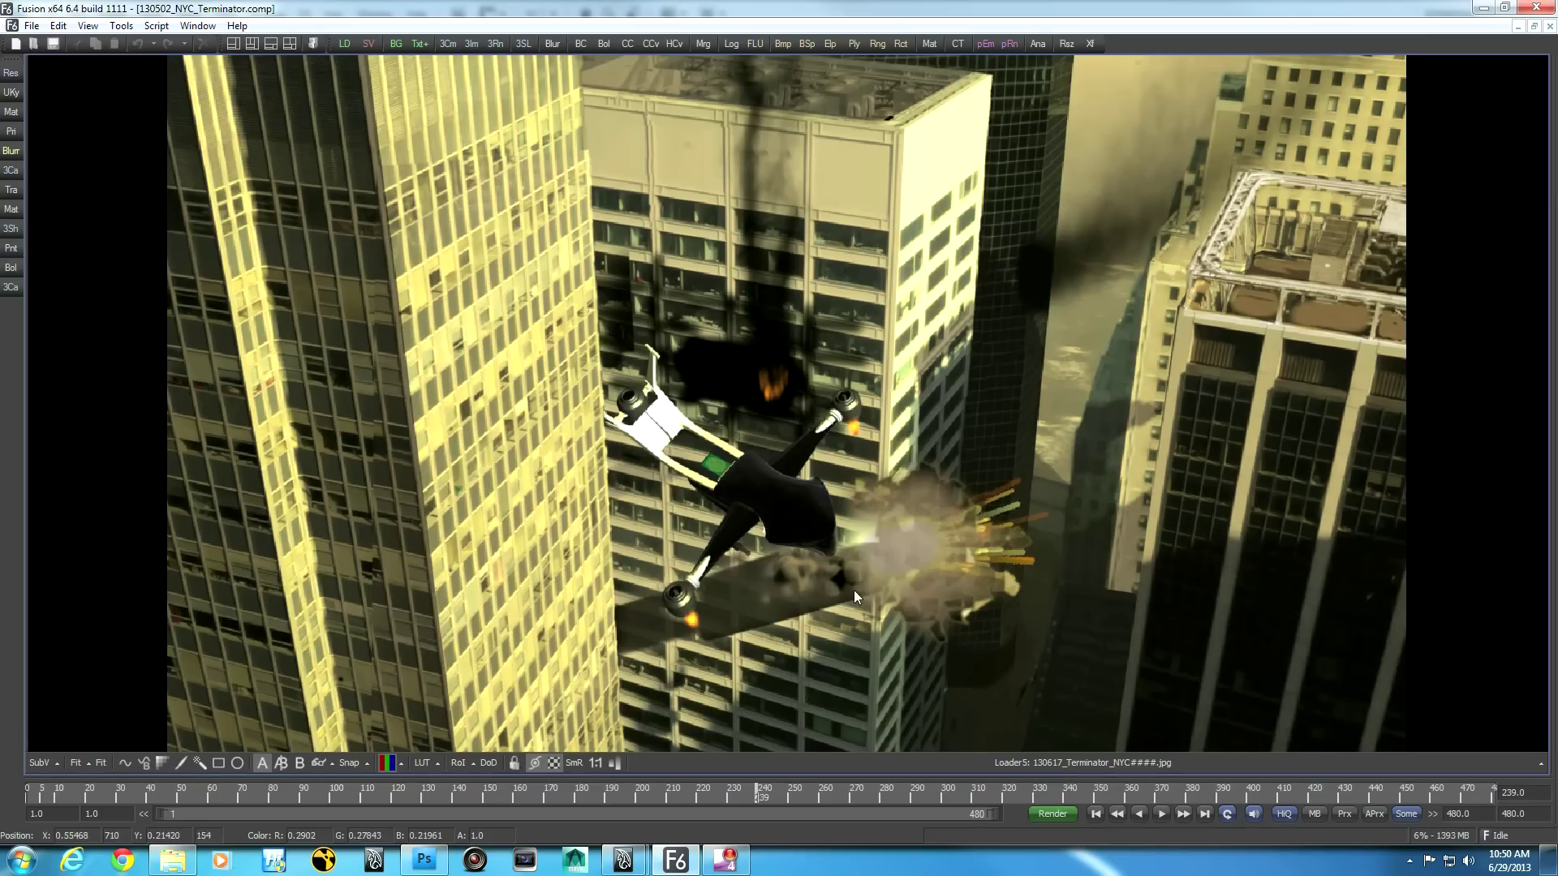
pyautogui.moveTo(759, 792)
pyautogui.mouseDown()
pyautogui.moveTo(791, 797)
pyautogui.moveTo(762, 788)
pyautogui.mouseUp()
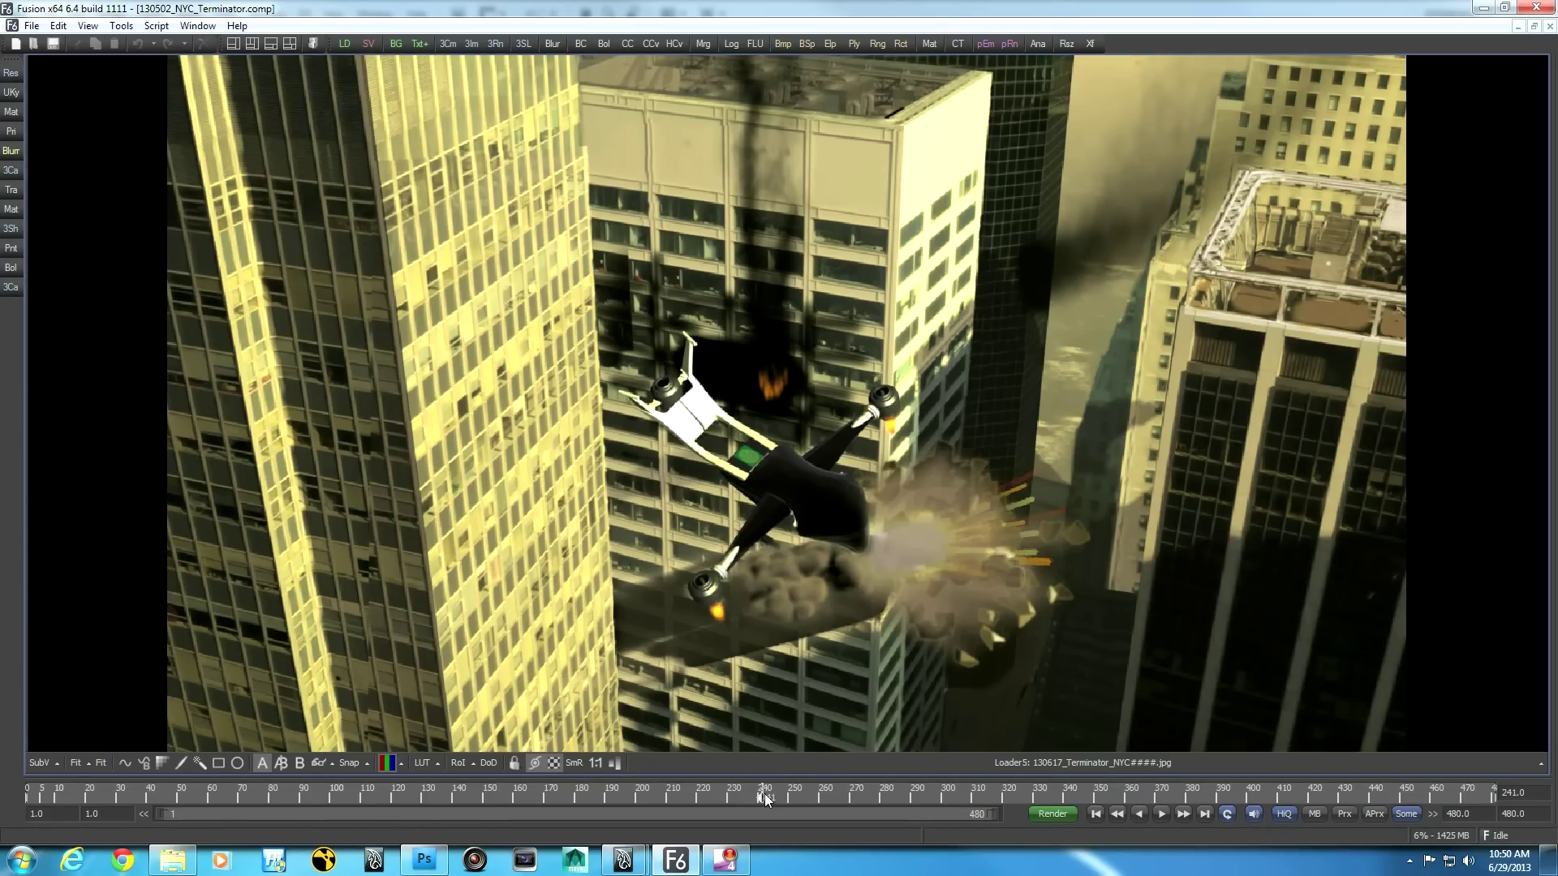
pyautogui.moveTo(765, 795); pyautogui.dragTo(766, 790)
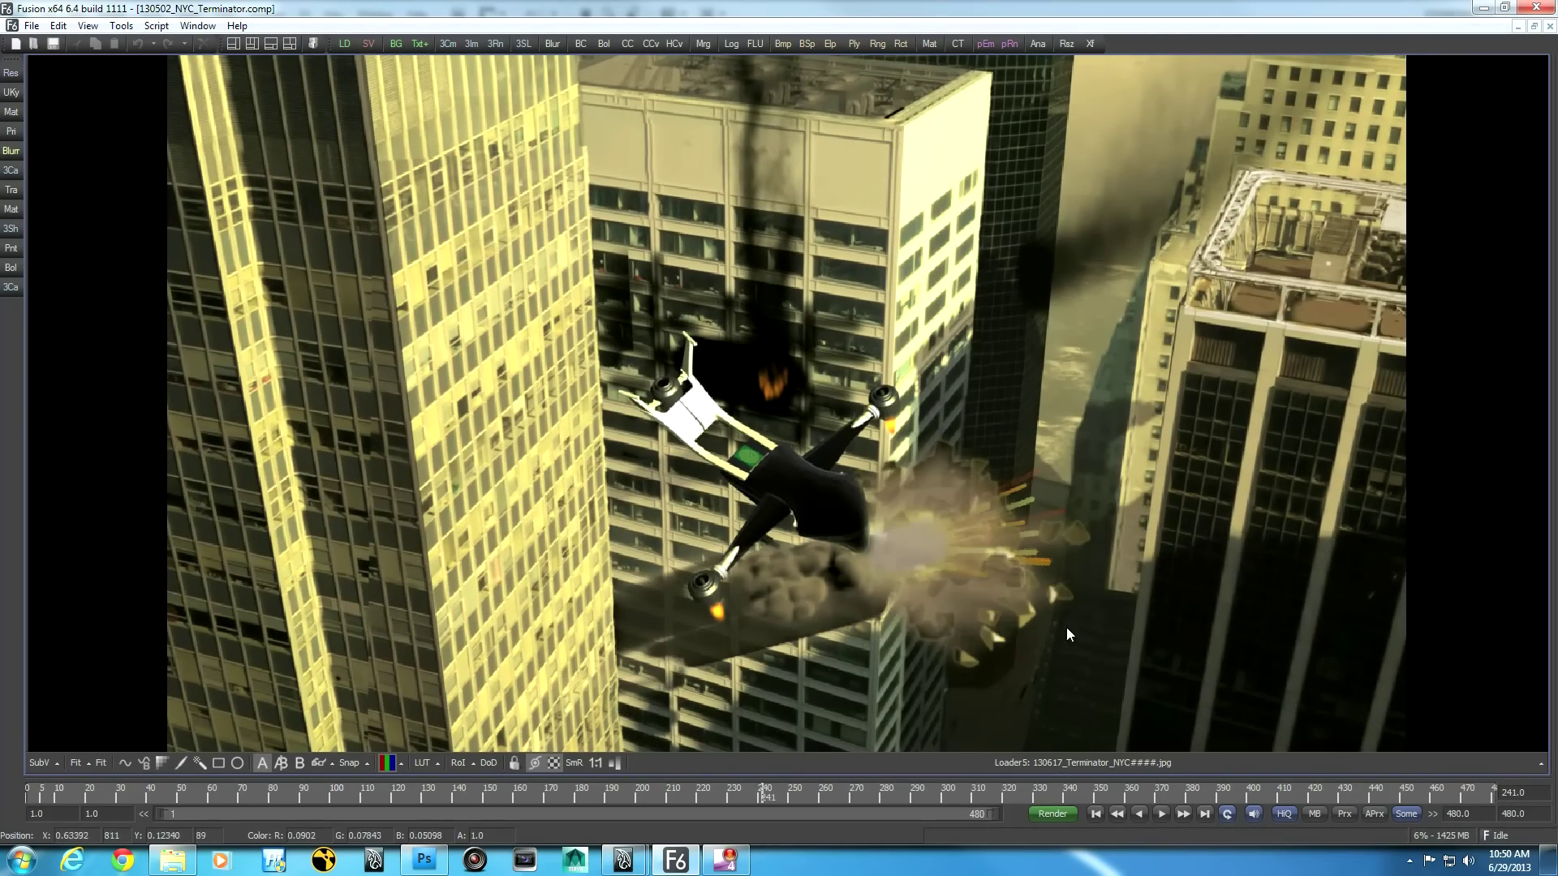
# - Review the dust and debris after the explosion by scrubbing to frames 277 and 380, back to 253, and forward through 270 to 277
pyautogui.moveTo(762, 795); pyautogui.dragTo(873, 805)
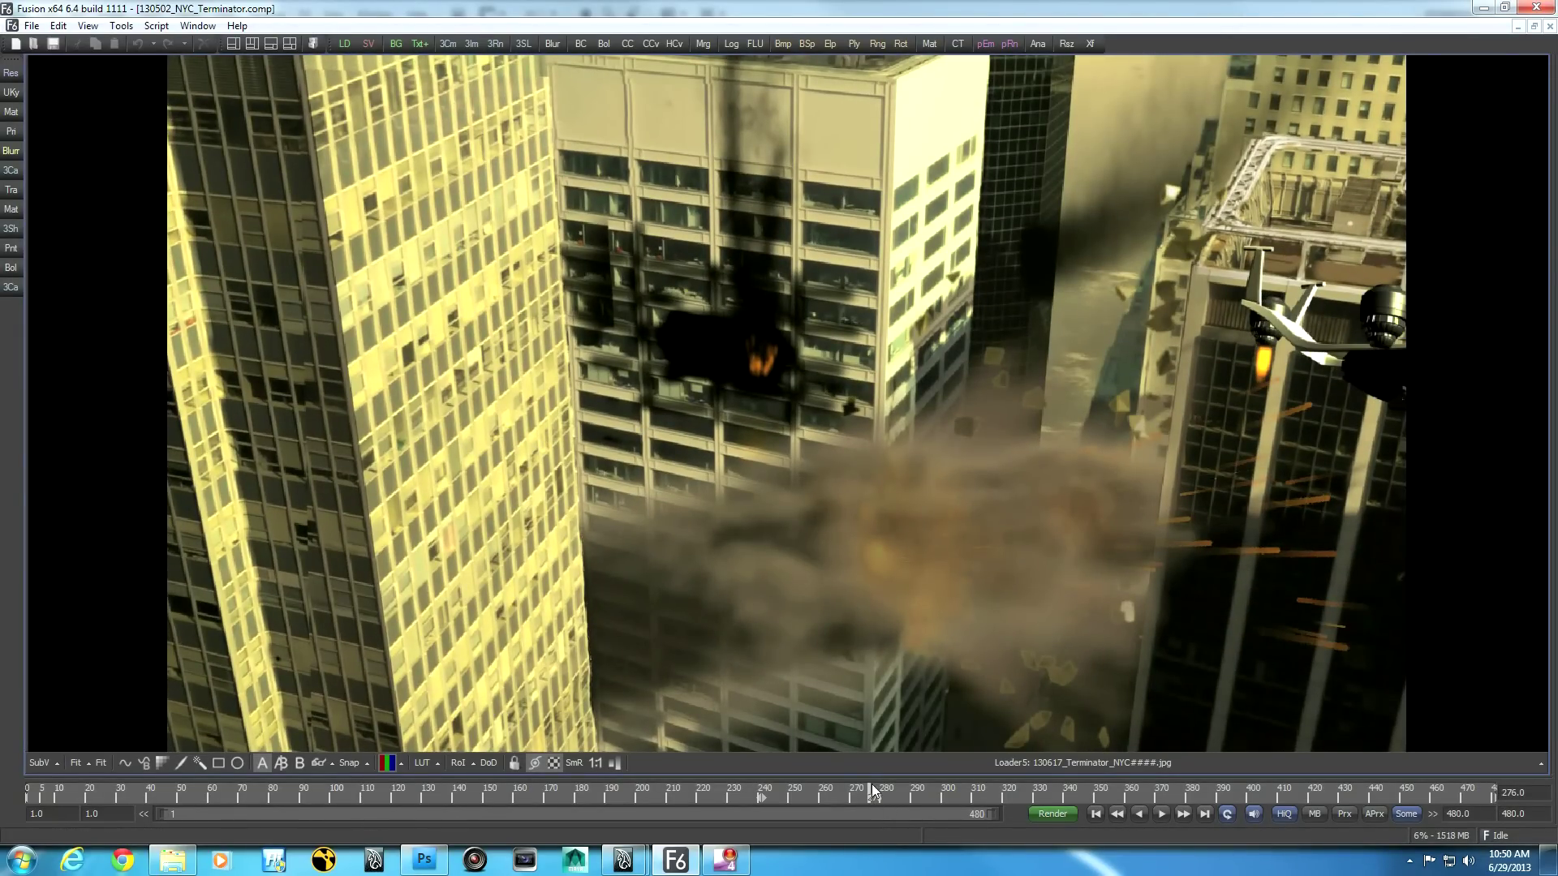
pyautogui.moveTo(871, 794); pyautogui.dragTo(873, 793)
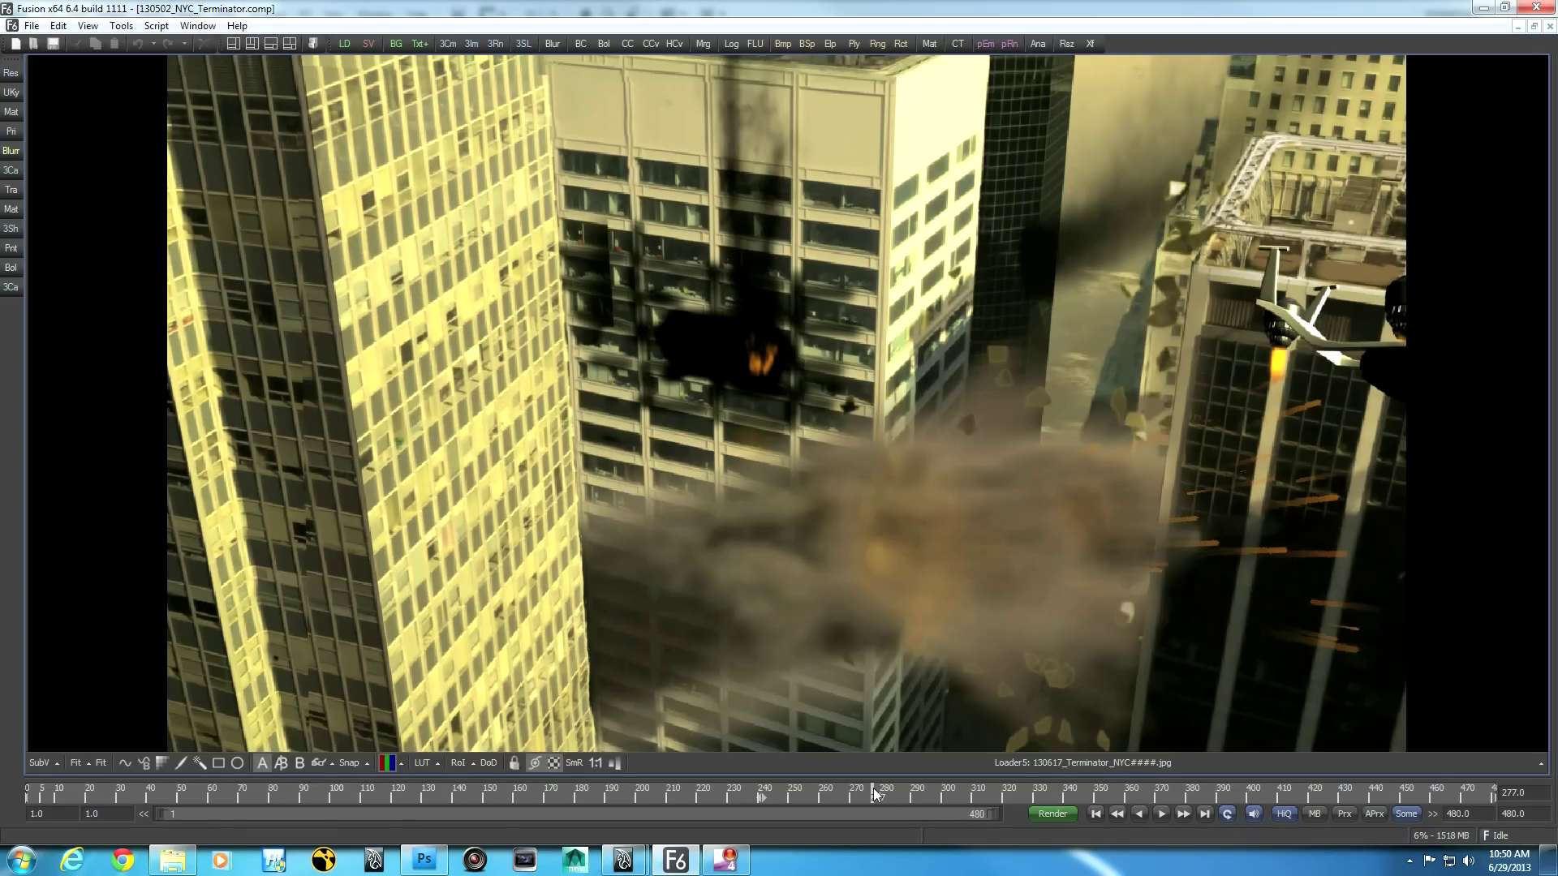
pyautogui.moveTo(873, 793); pyautogui.dragTo(1100, 800)
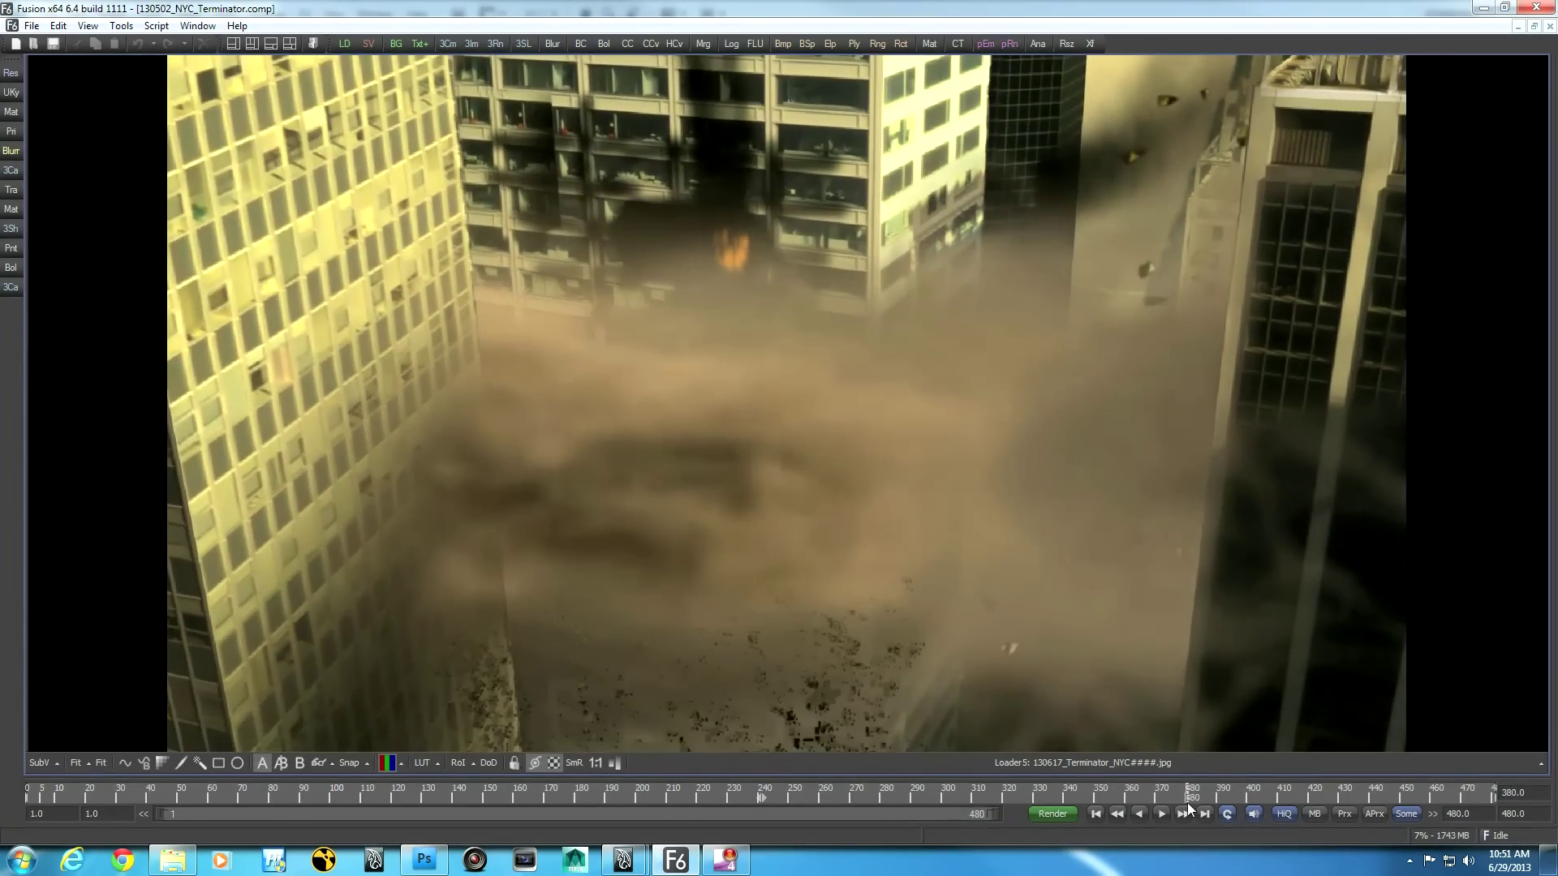
pyautogui.moveTo(1176, 800); pyautogui.dragTo(810, 776)
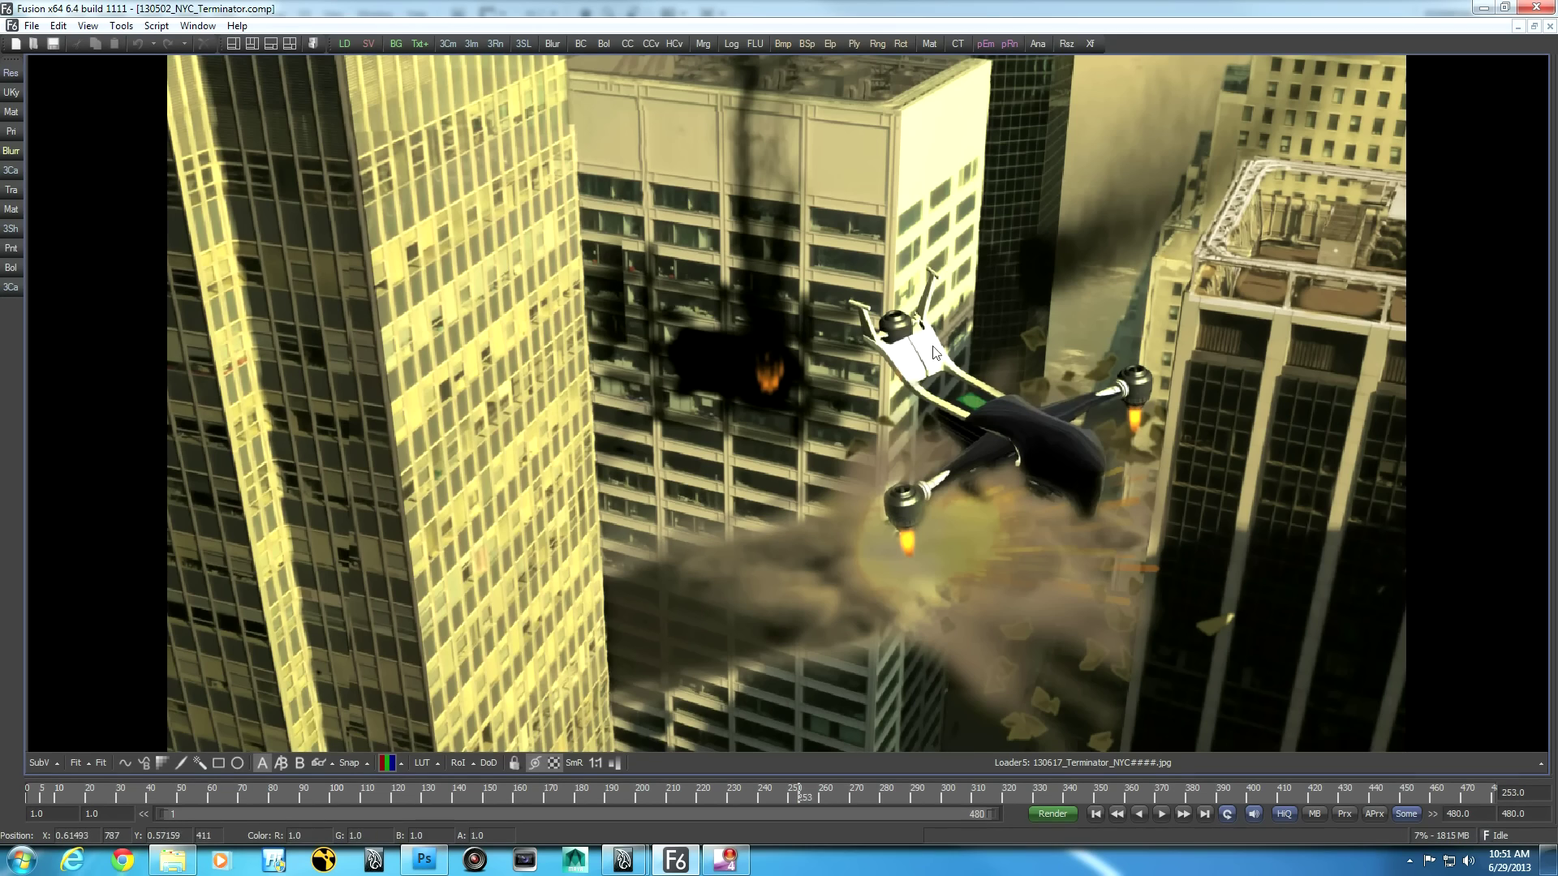
pyautogui.moveTo(796, 779); pyautogui.dragTo(855, 784)
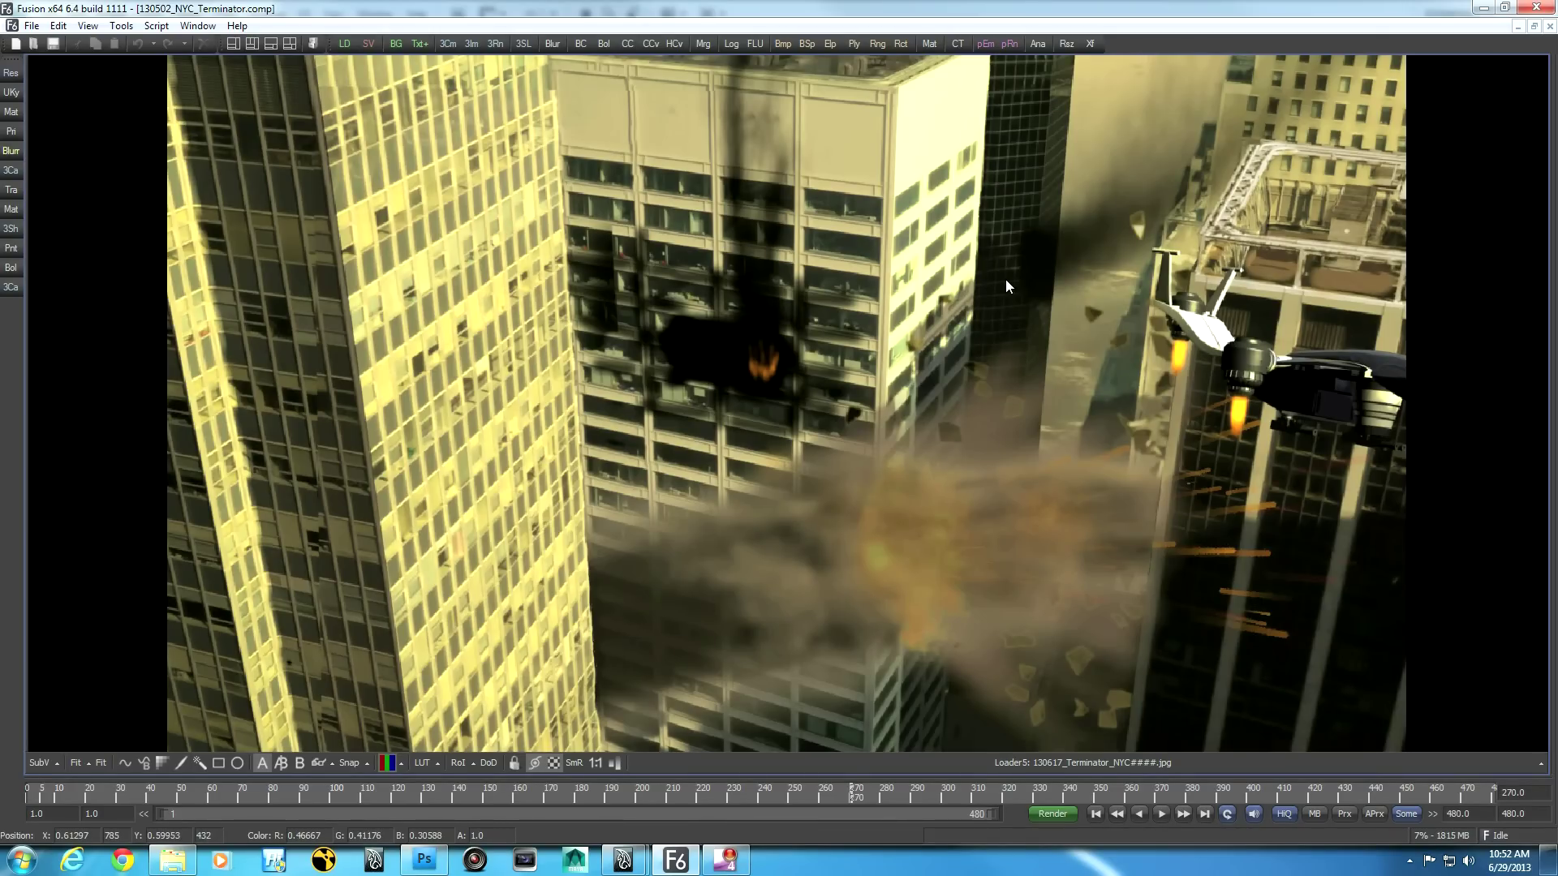
pyautogui.click(857, 793)
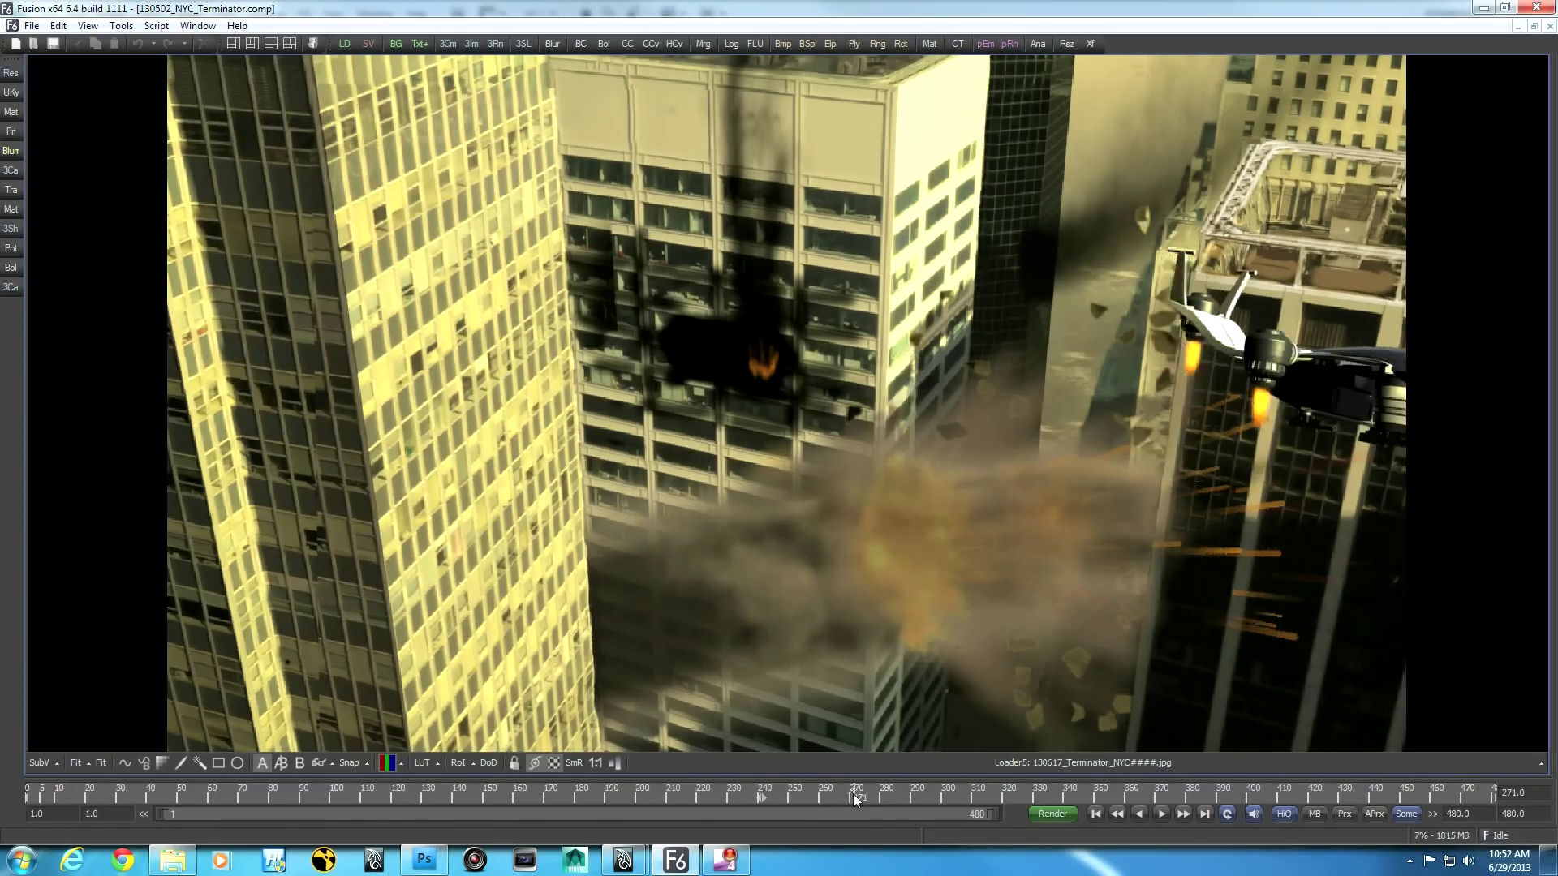
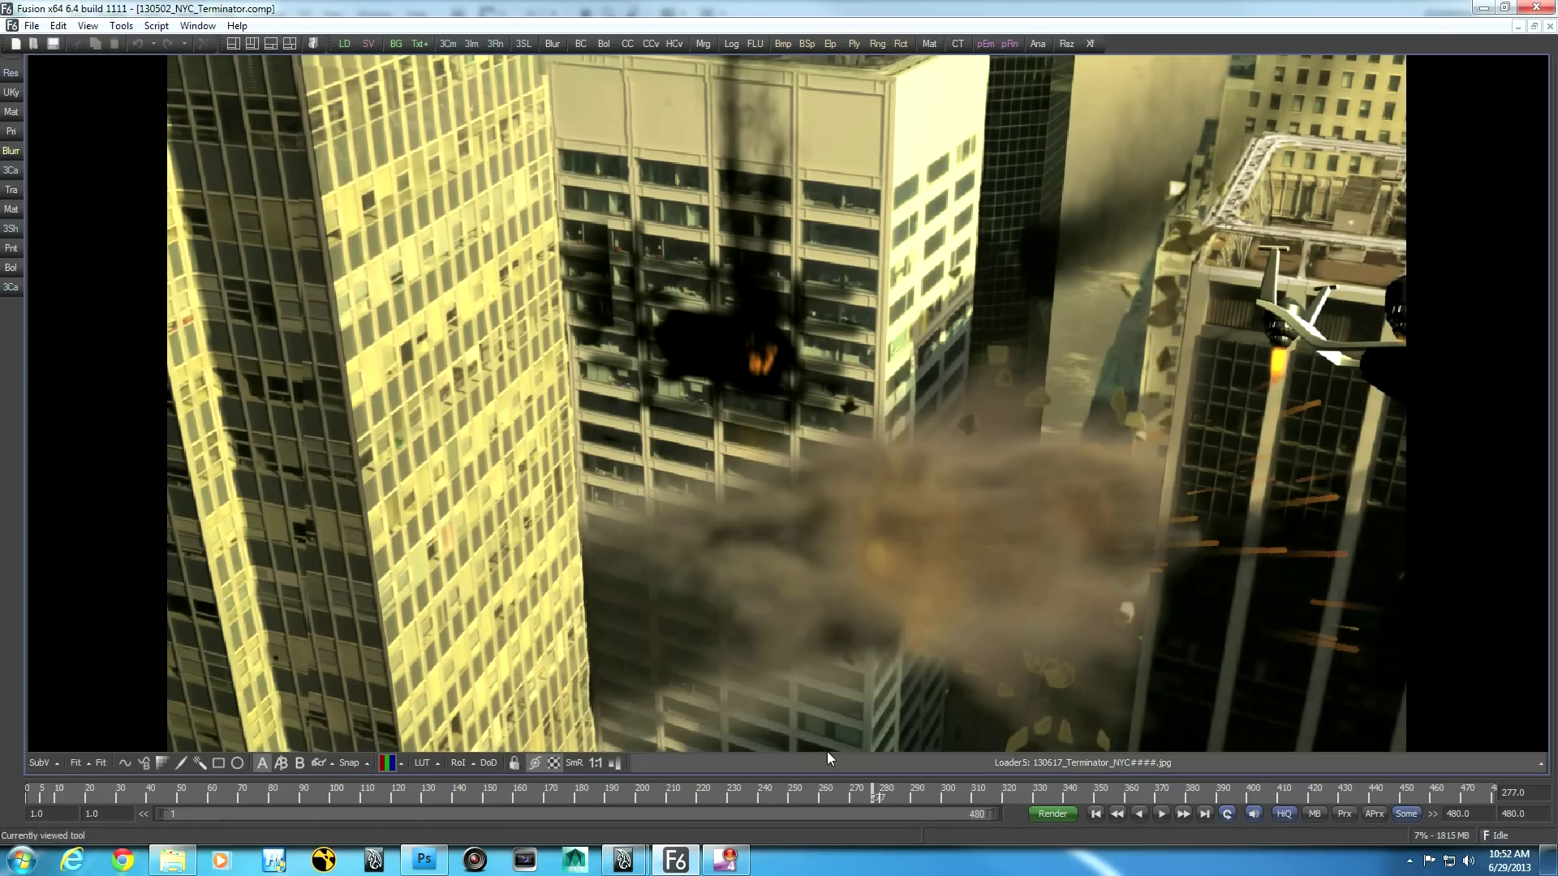
# - Scrub the clip on through frames 306, 334 and 339 to review the second aircraft and collapse, and return to frame 1
pyautogui.moveTo(874, 792); pyautogui.dragTo(961, 795)
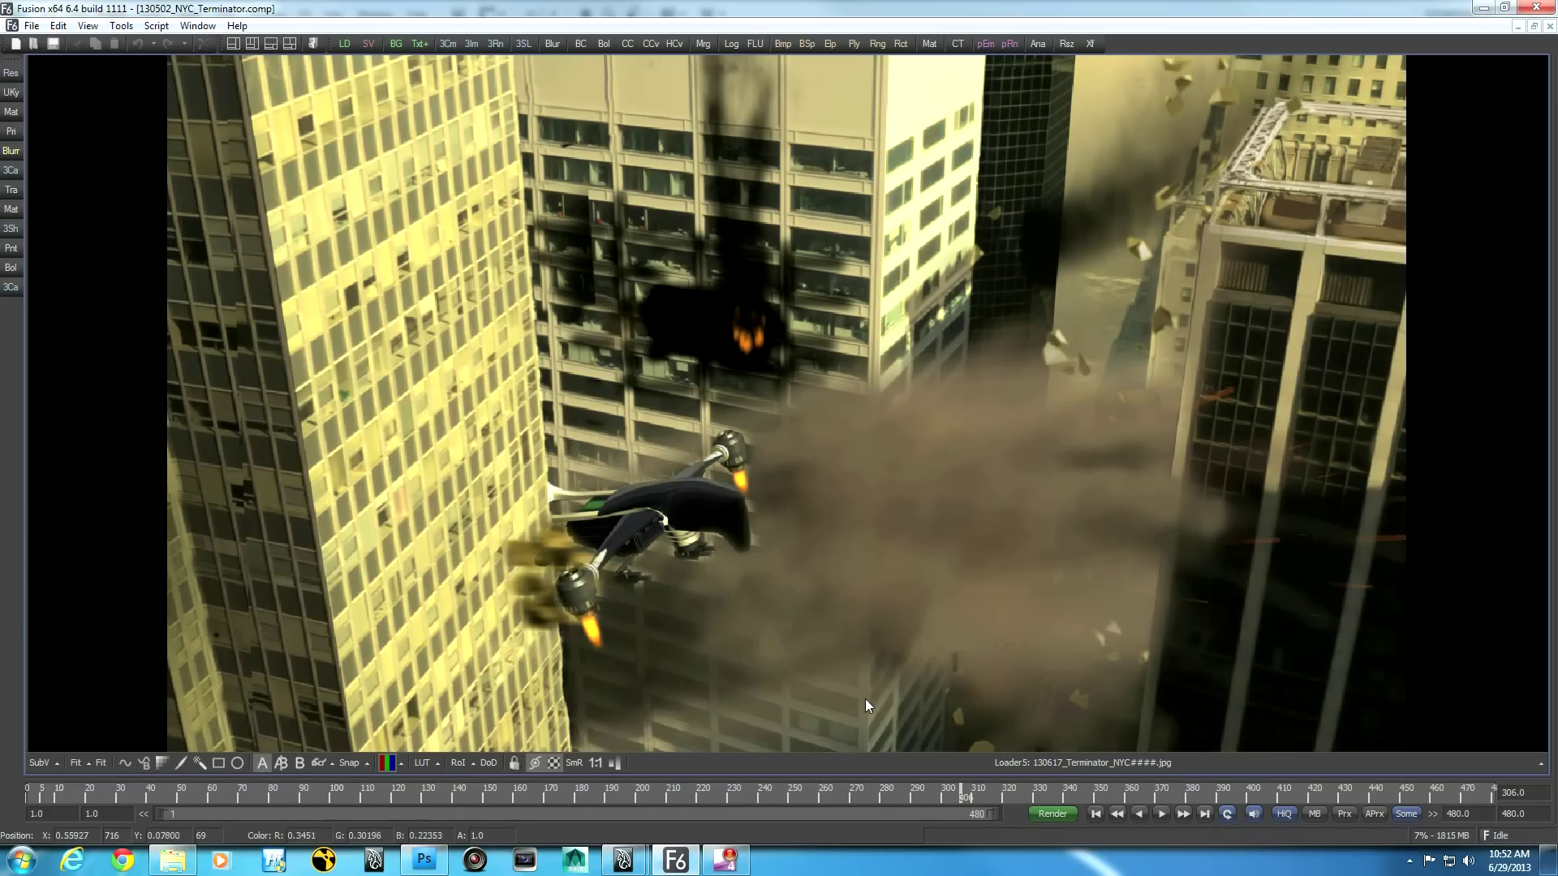
pyautogui.moveTo(961, 788); pyautogui.dragTo(1048, 792)
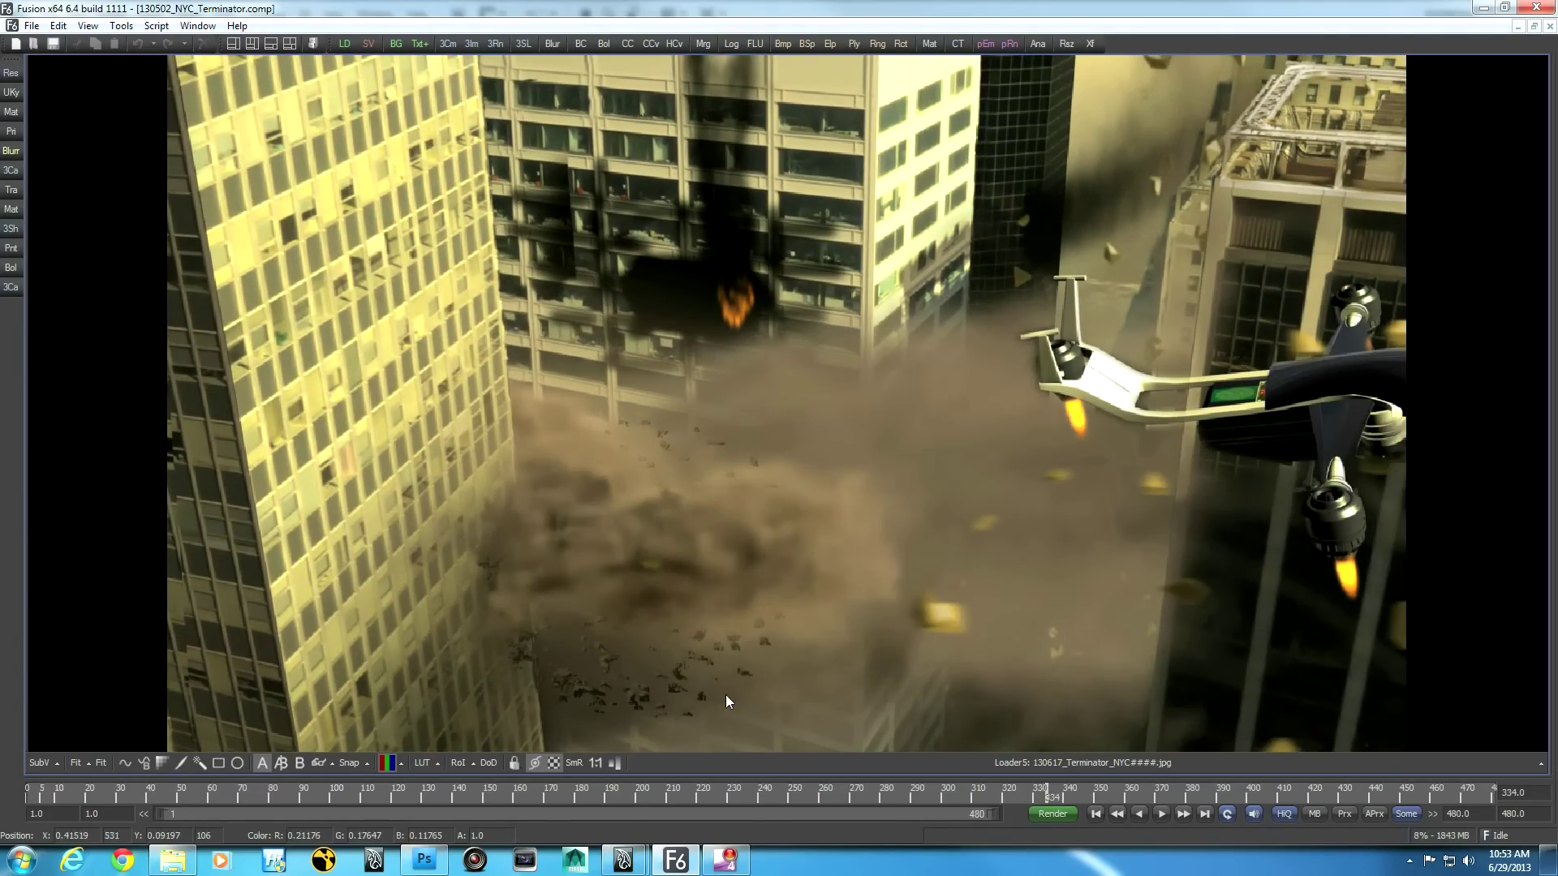
pyautogui.moveTo(1048, 791); pyautogui.dragTo(1065, 786)
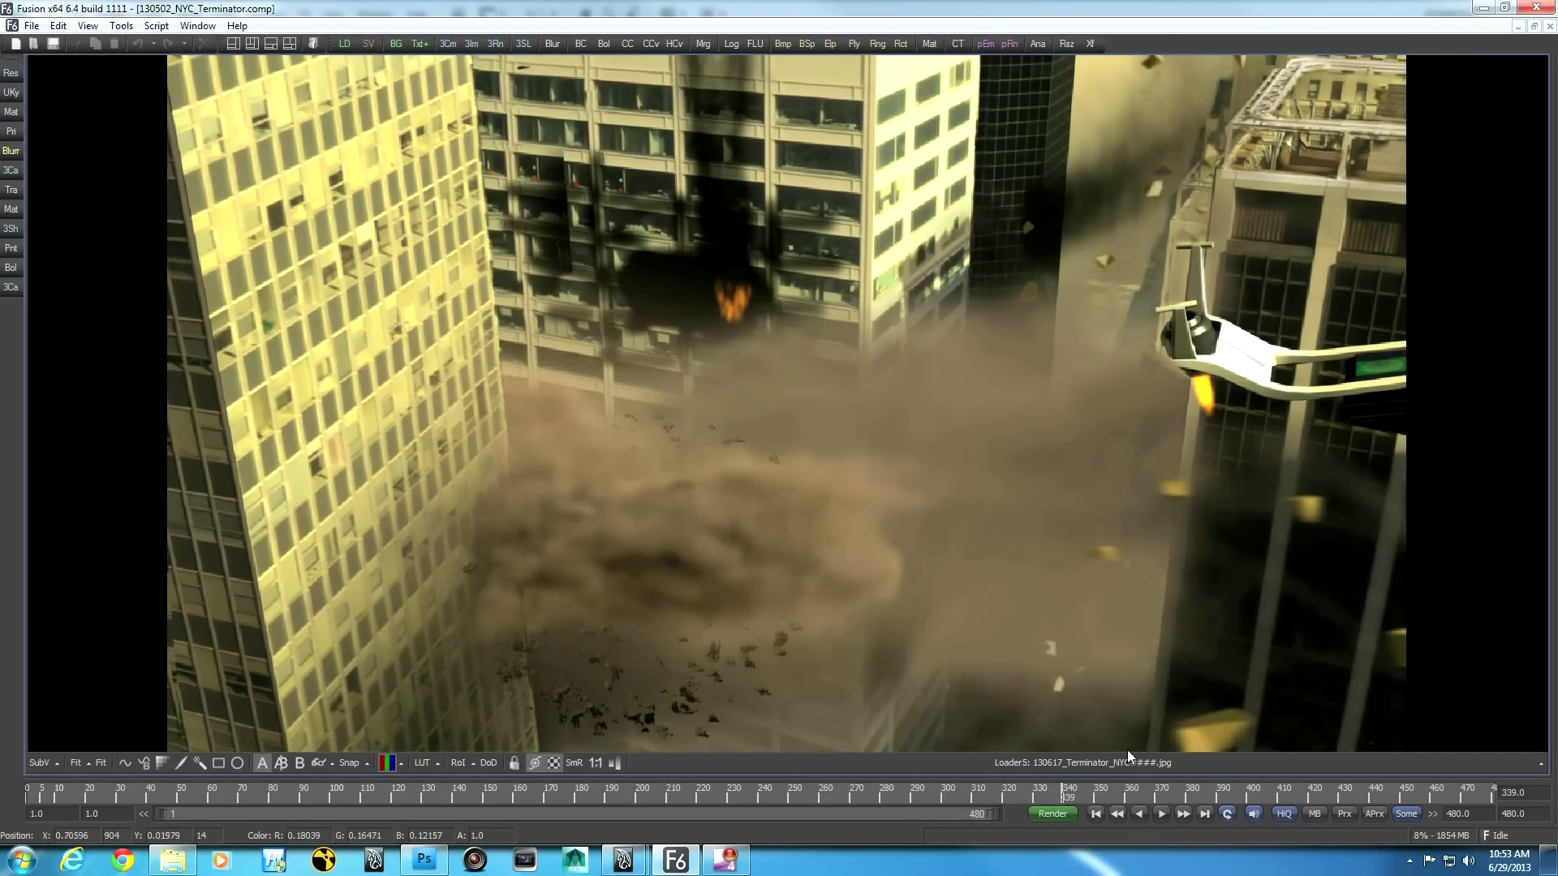
pyautogui.moveTo(1067, 789); pyautogui.dragTo(27, 791)
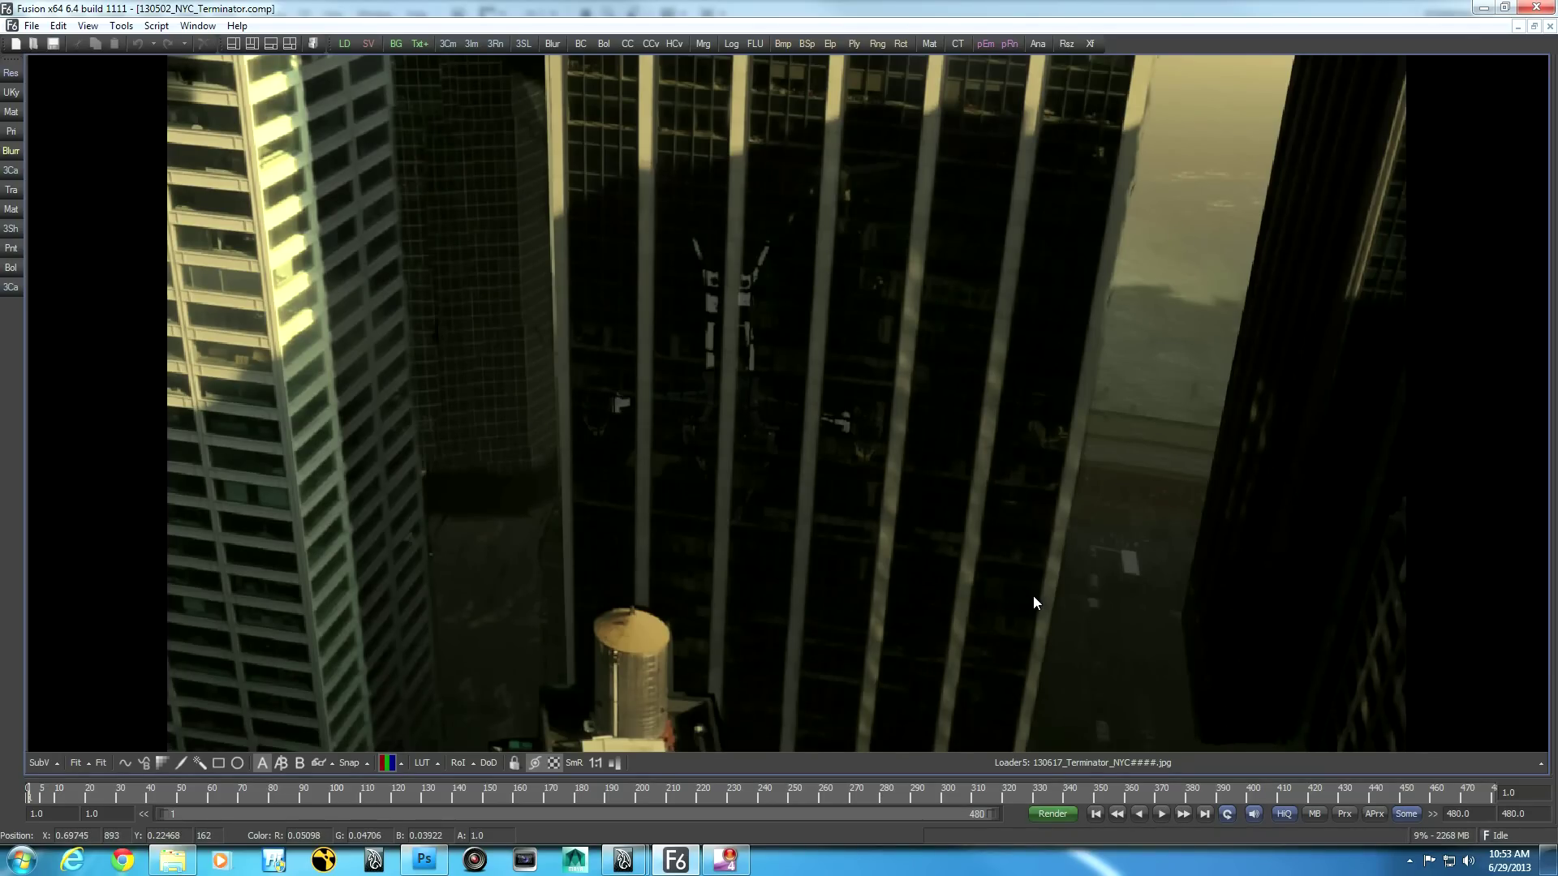
# - Bring back the split layout and enlarge the node flow to fill the workspace, centred on the annotated node groups
pyautogui.press('F4')
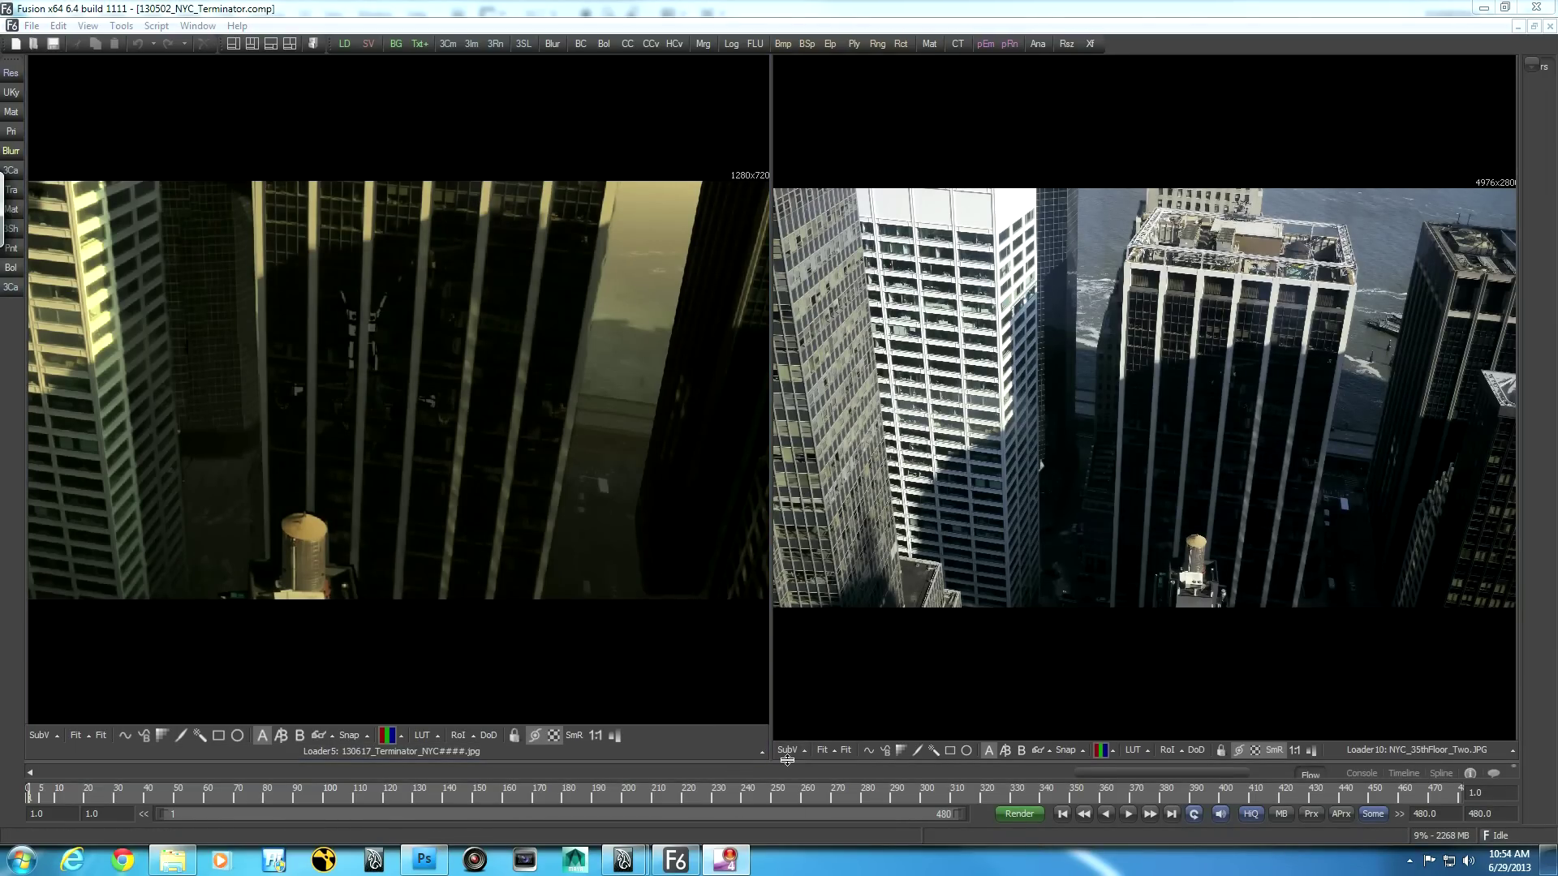
pyautogui.moveTo(787, 764); pyautogui.dragTo(892, 61)
pyautogui.moveTo(970, 607); pyautogui.dragTo(842, 583)
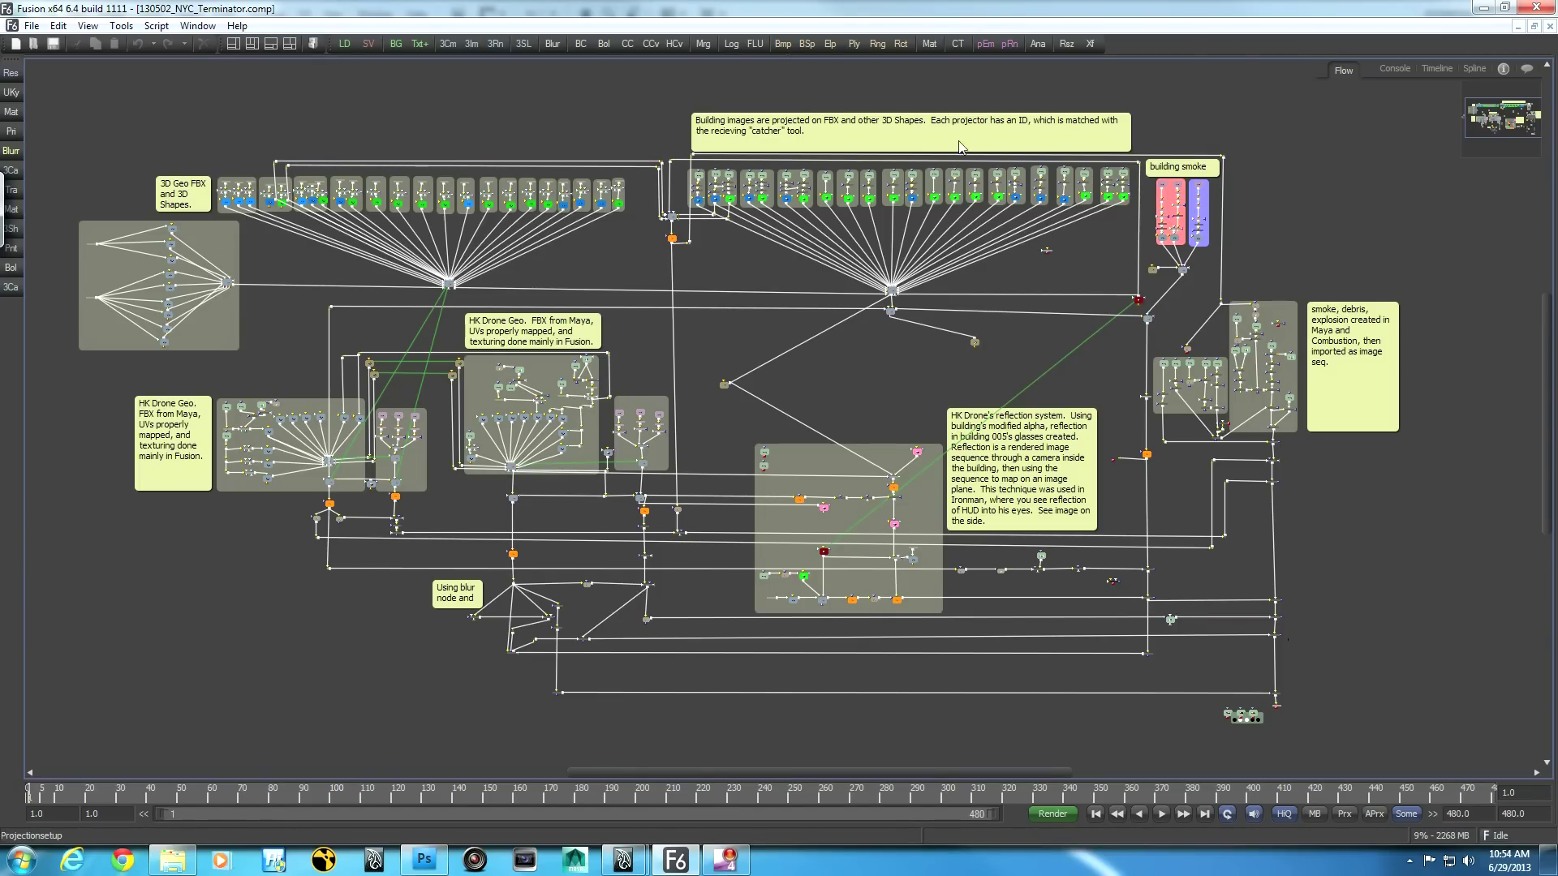
# - Examine the 3D geometry and building-projection branches up close, and bring the overall flow back into view
pyautogui.scroll(4, 772, 282)
pyautogui.moveTo(771, 283); pyautogui.dragTo(821, 387)
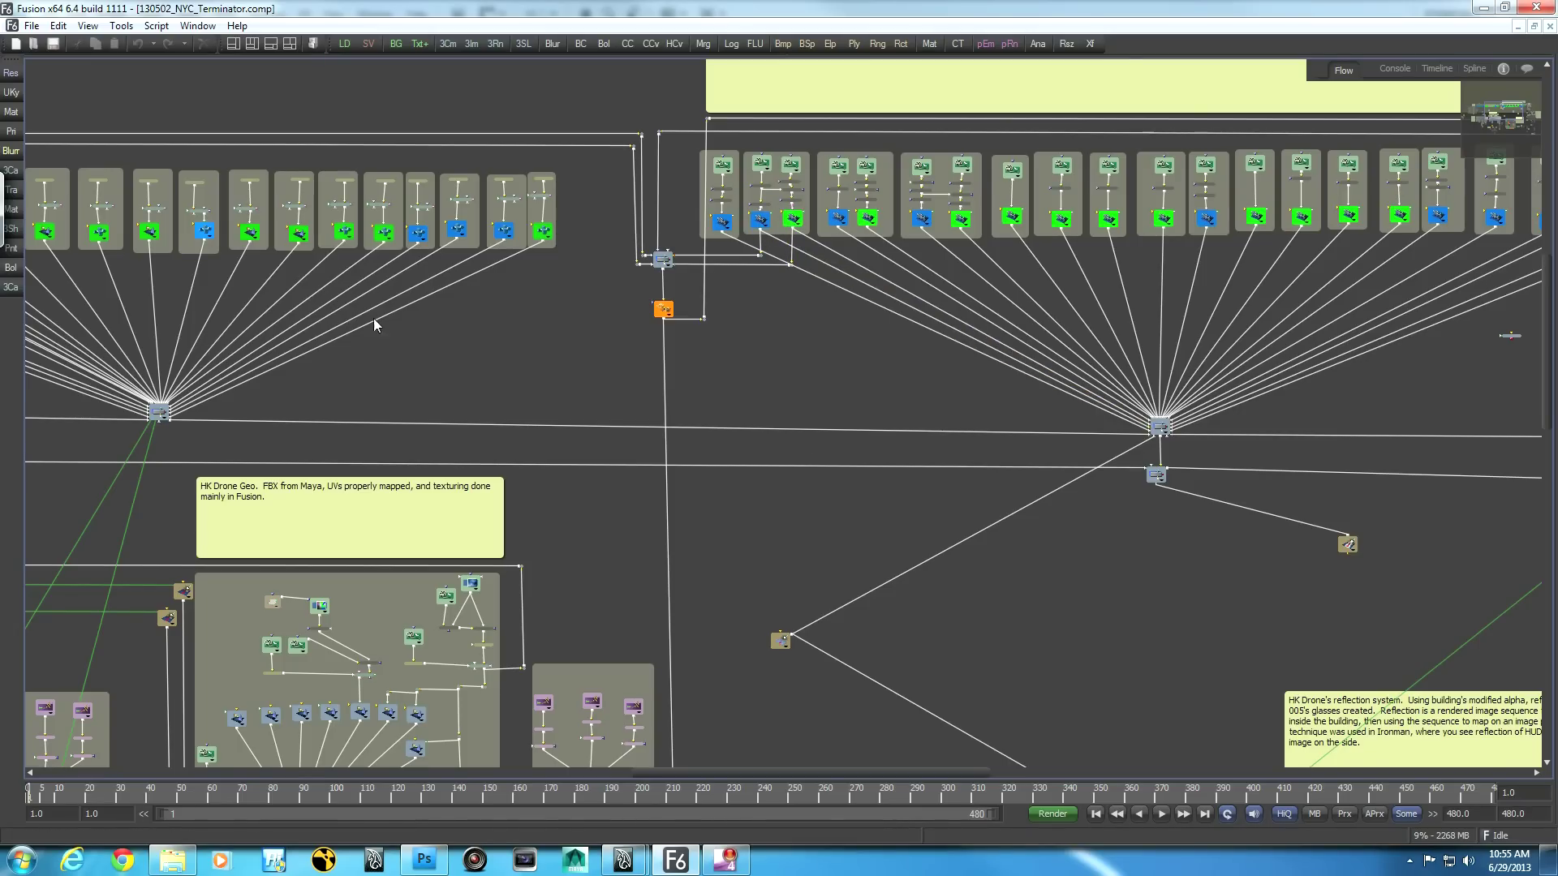
pyautogui.scroll(-3, 1406, 503)
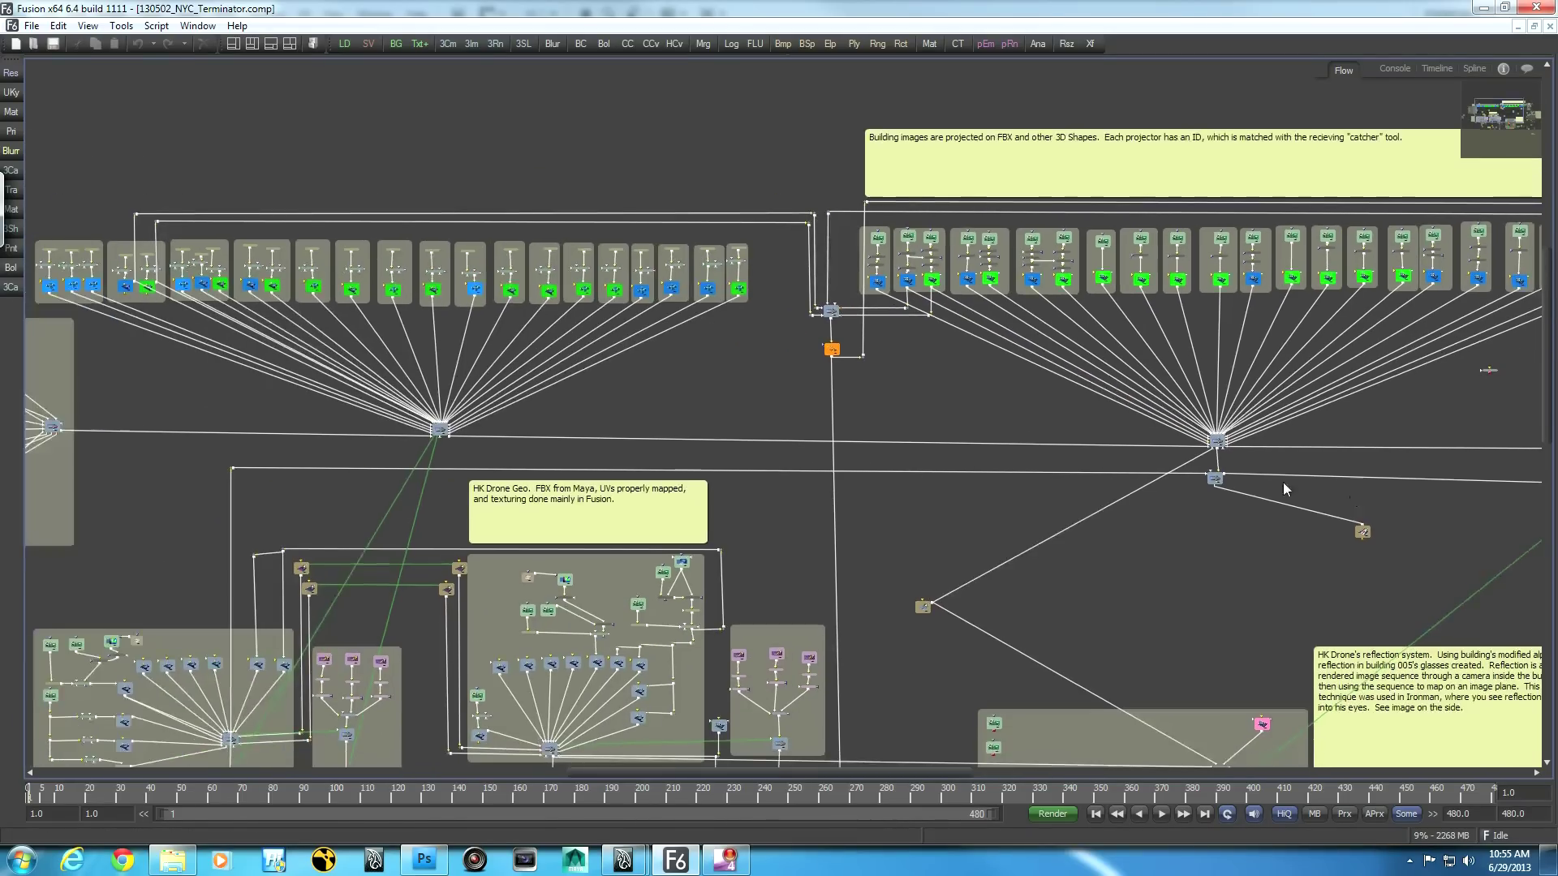
pyautogui.scroll(-3, 1225, 403)
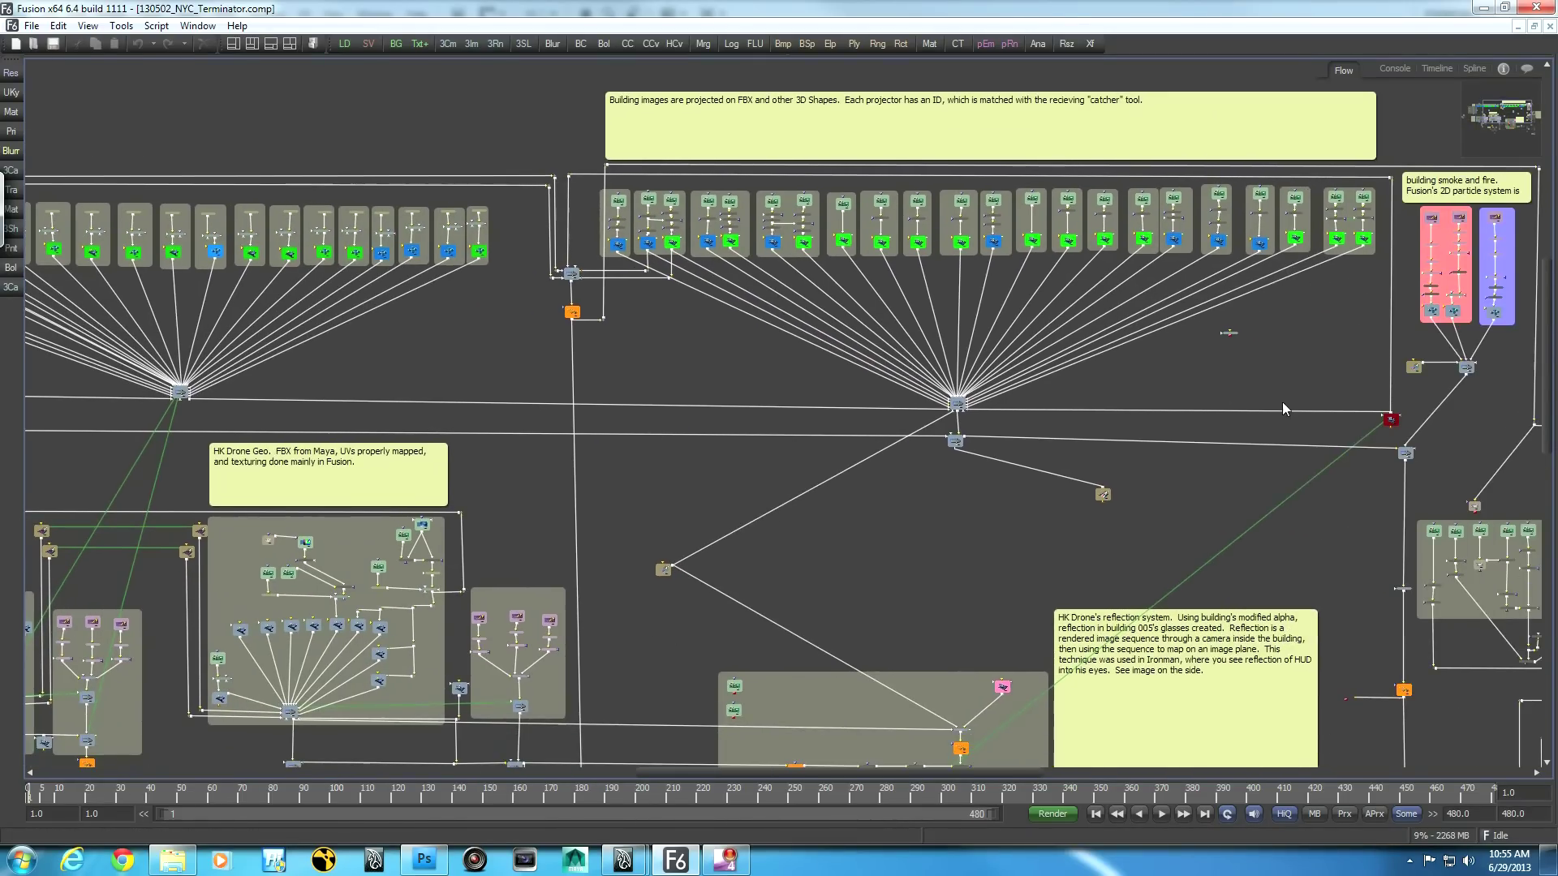
pyautogui.scroll(-4, 1225, 404)
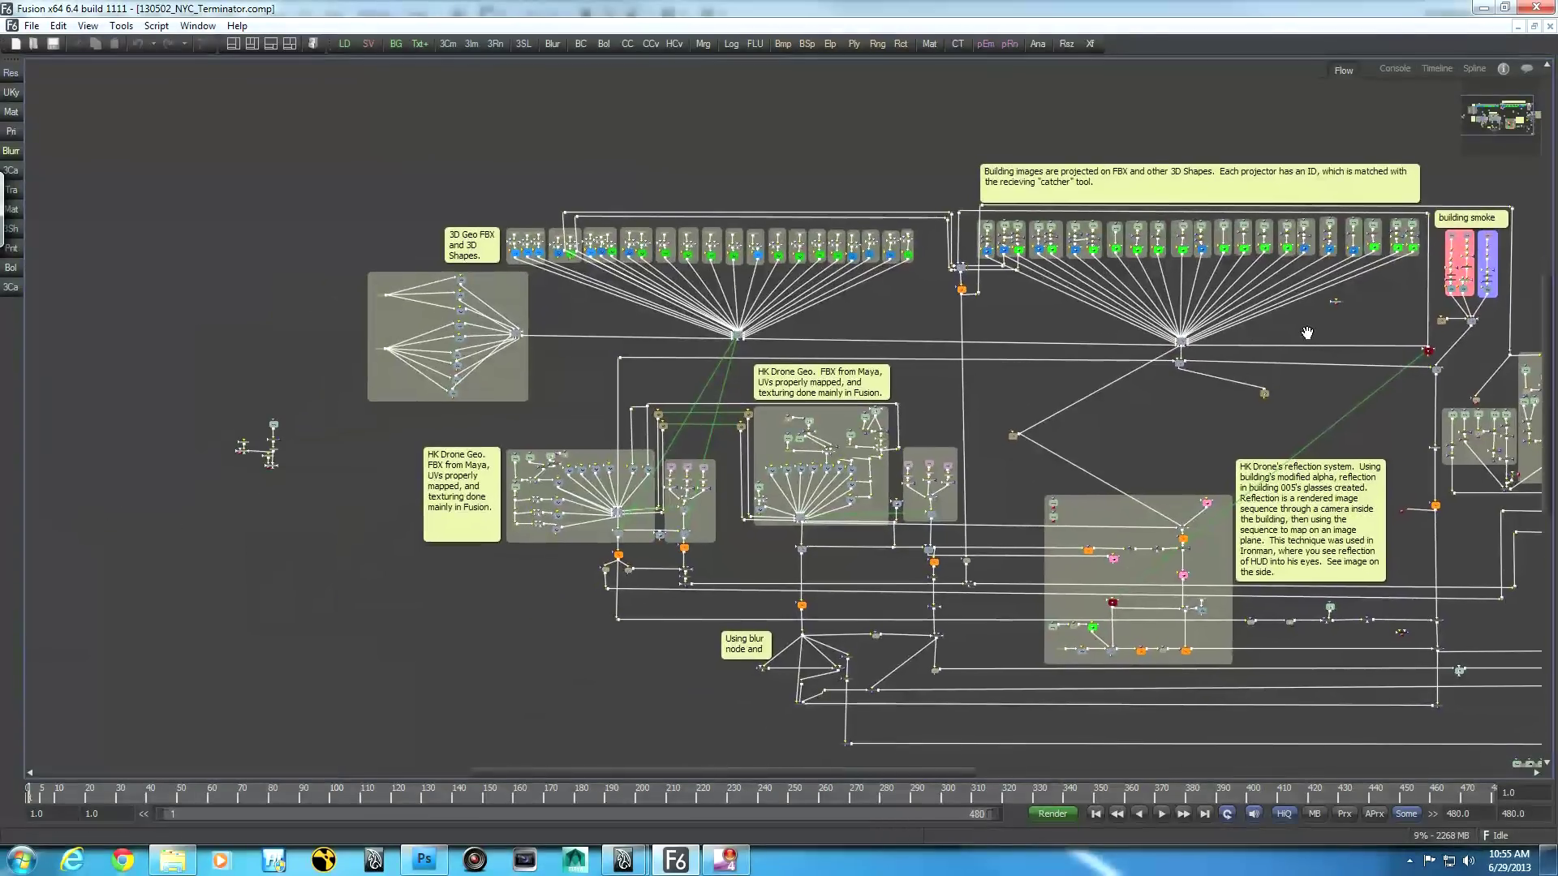
pyautogui.moveTo(1306, 339); pyautogui.dragTo(1069, 364)
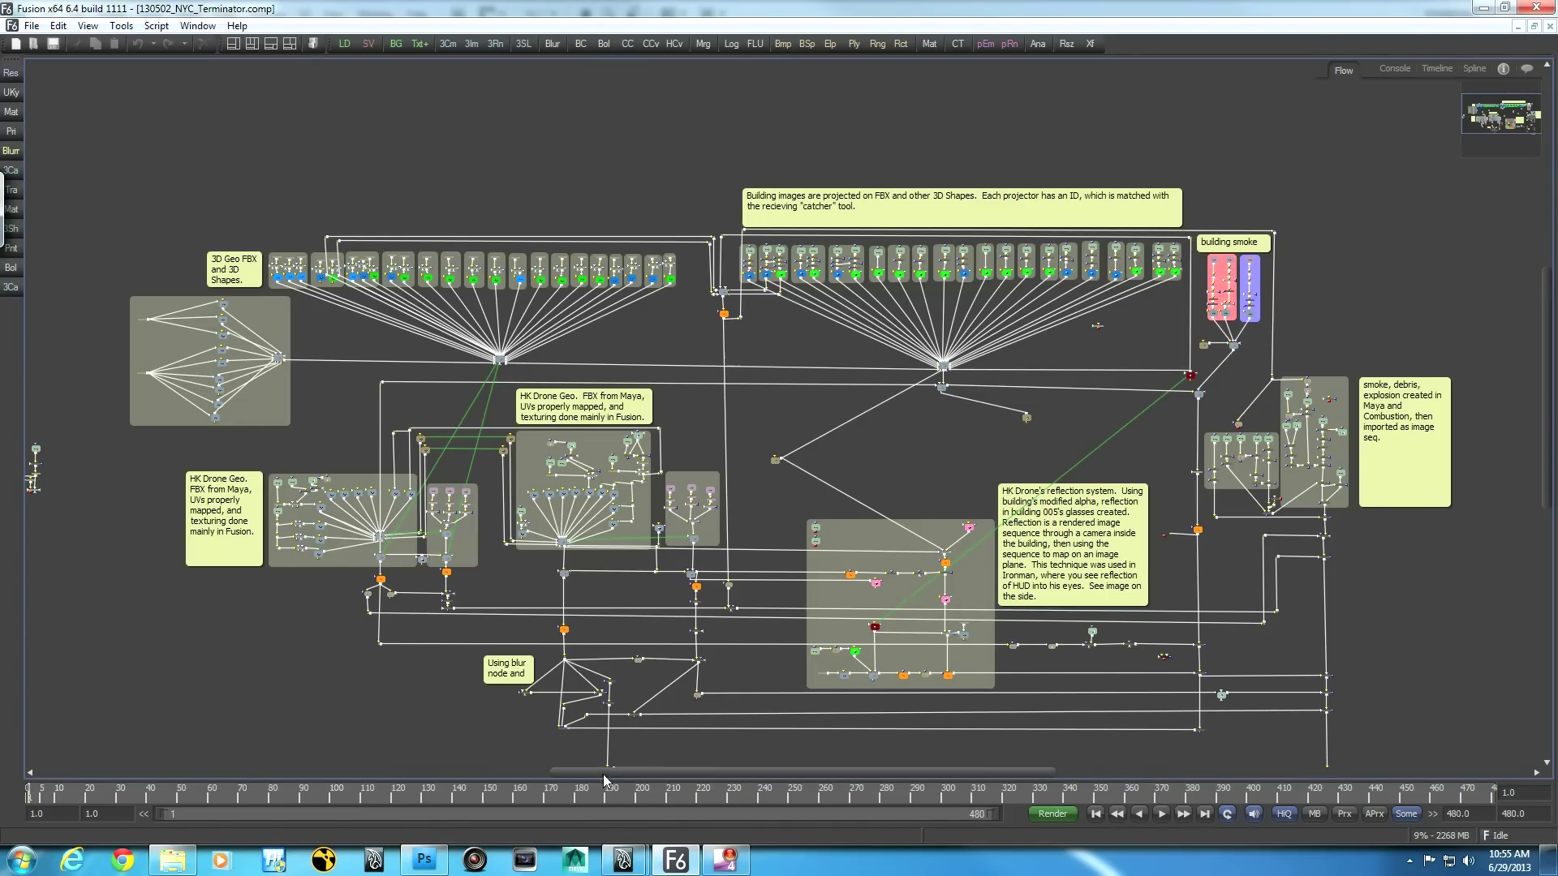
# - Show Layer 3 with its camera and projection sketches in the Photoshop breakdown, and return to the Fusion node flow
pyautogui.click(424, 859)
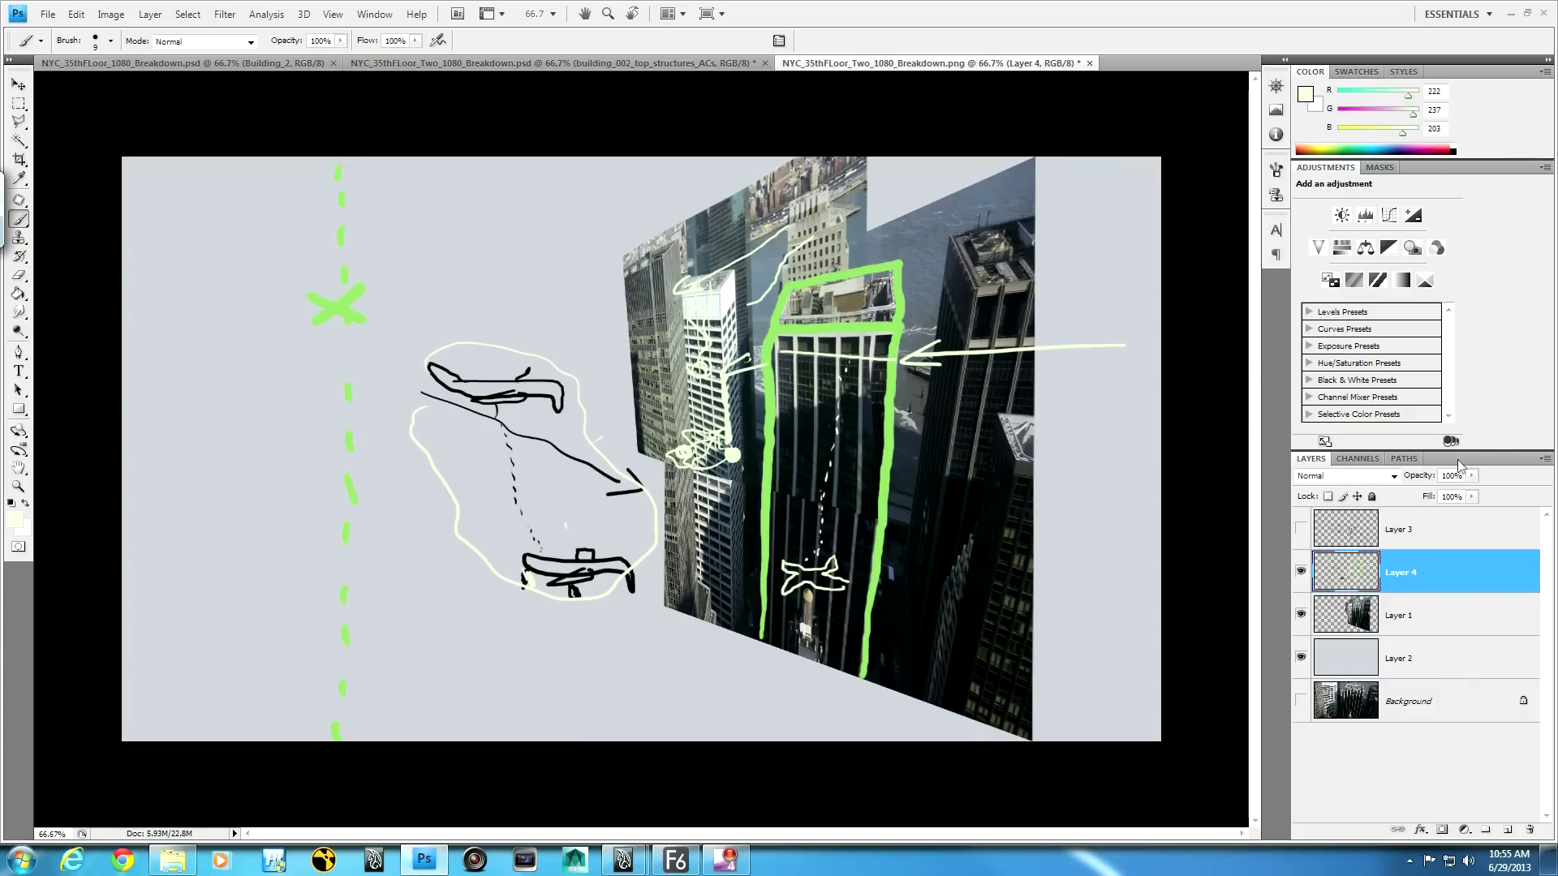
pyautogui.click(1301, 528)
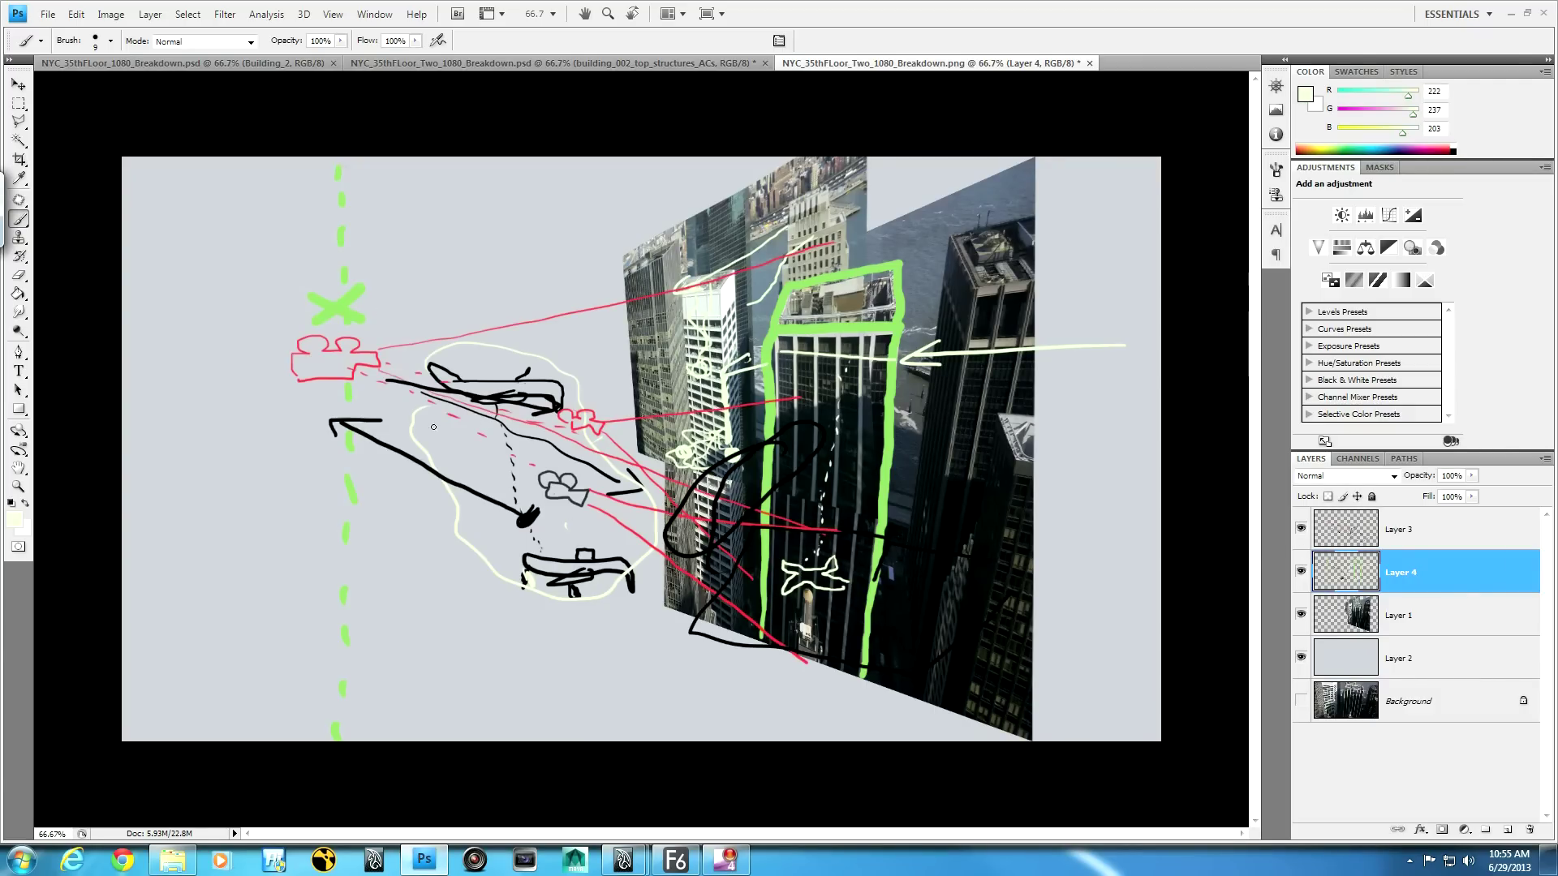
pyautogui.click(678, 863)
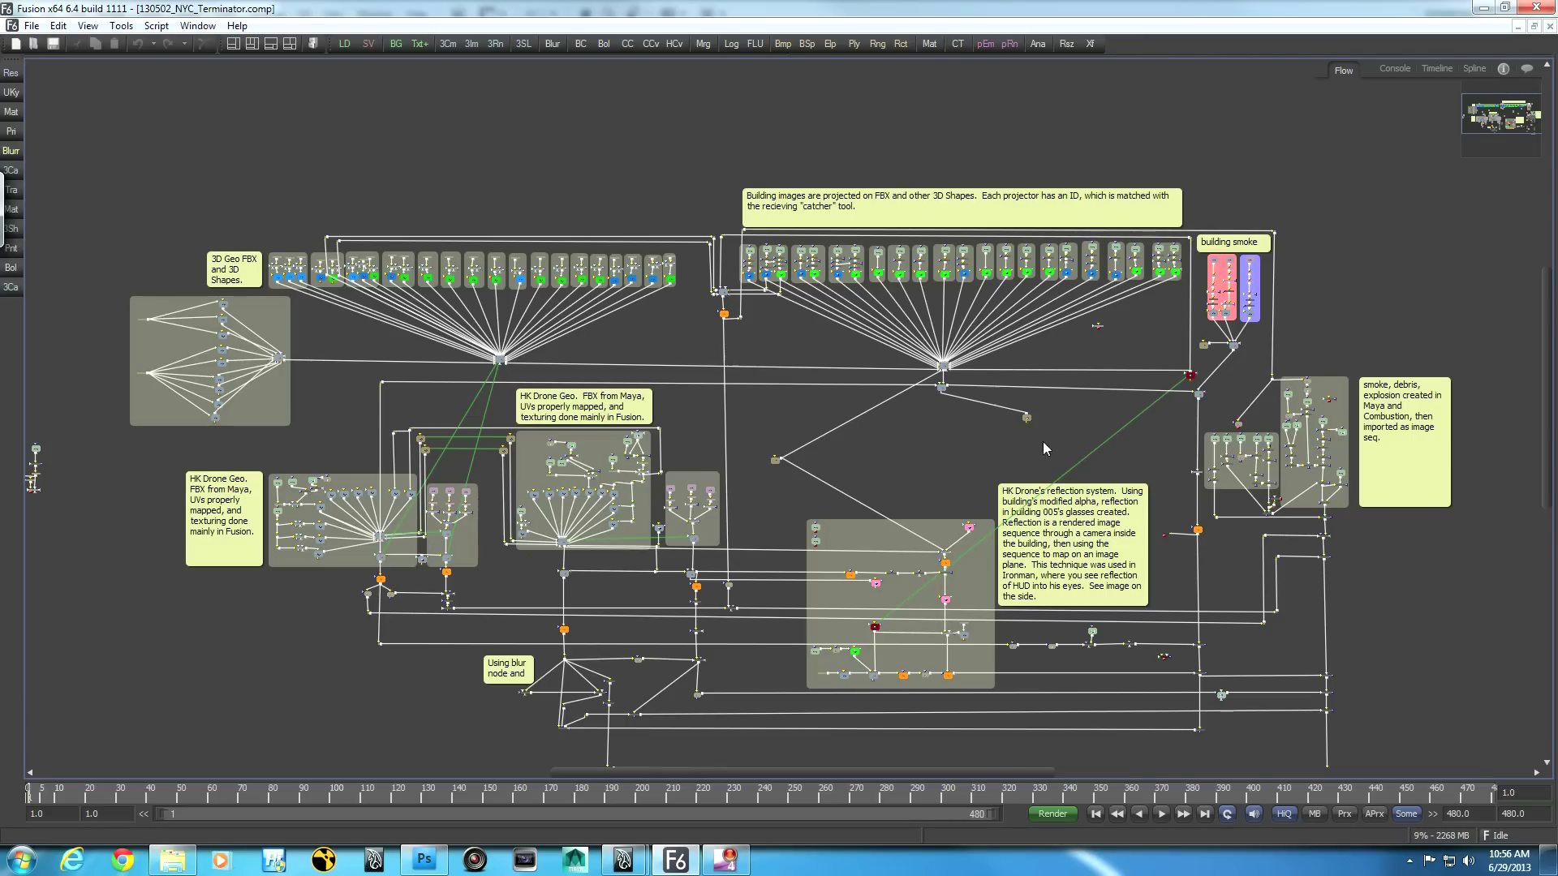
# - Examine the HK Drone geometry, reflection system and blur branches, following their connections down to the end of the flow
pyautogui.click(1190, 377)
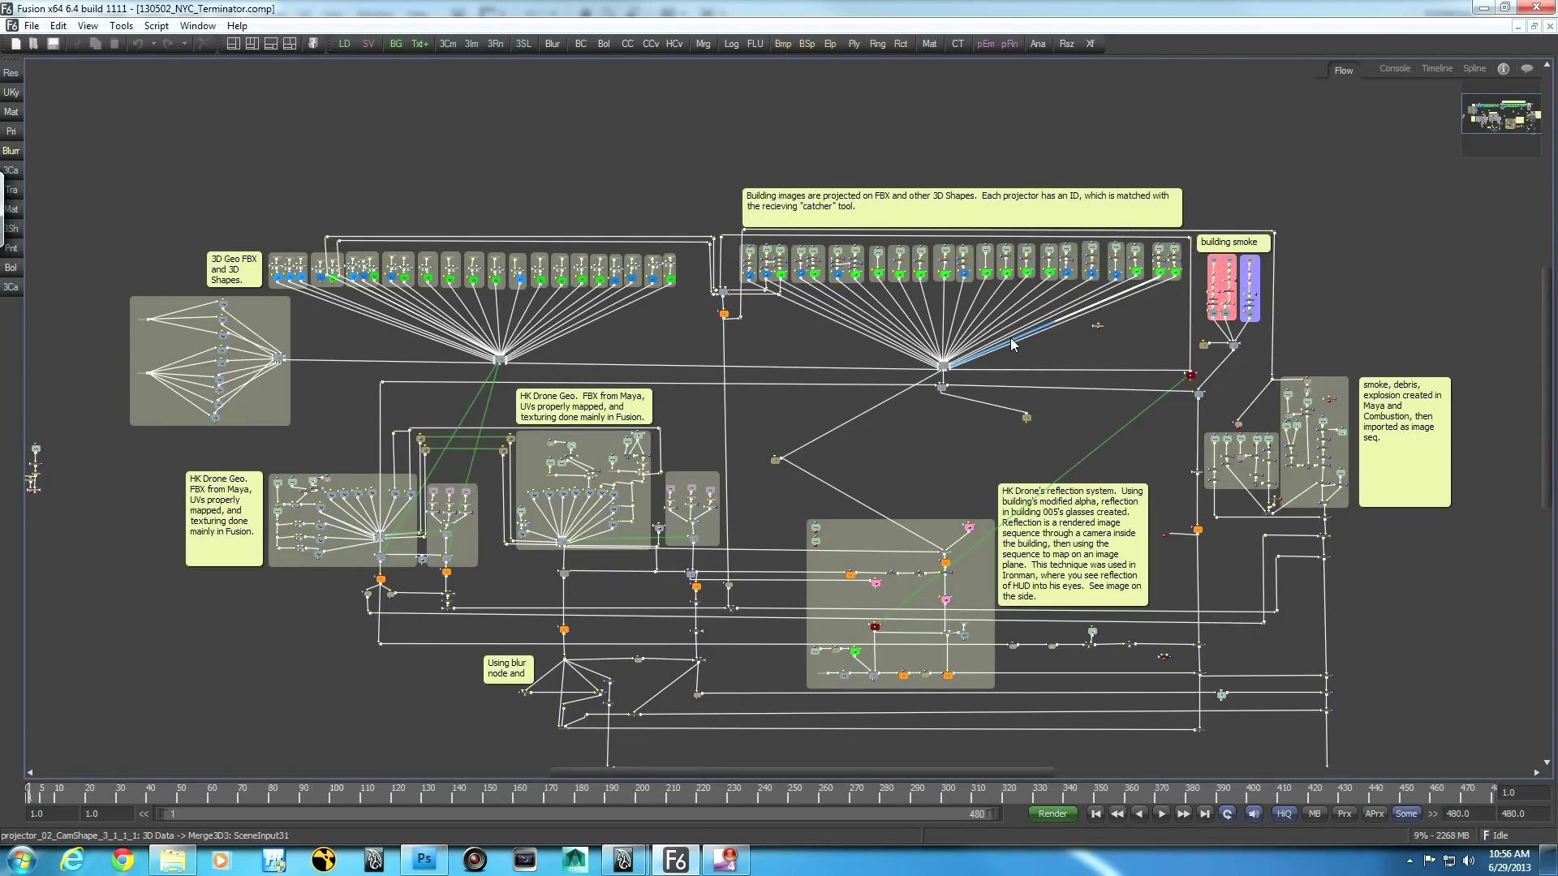
pyautogui.moveTo(850, 436); pyautogui.dragTo(1002, 361)
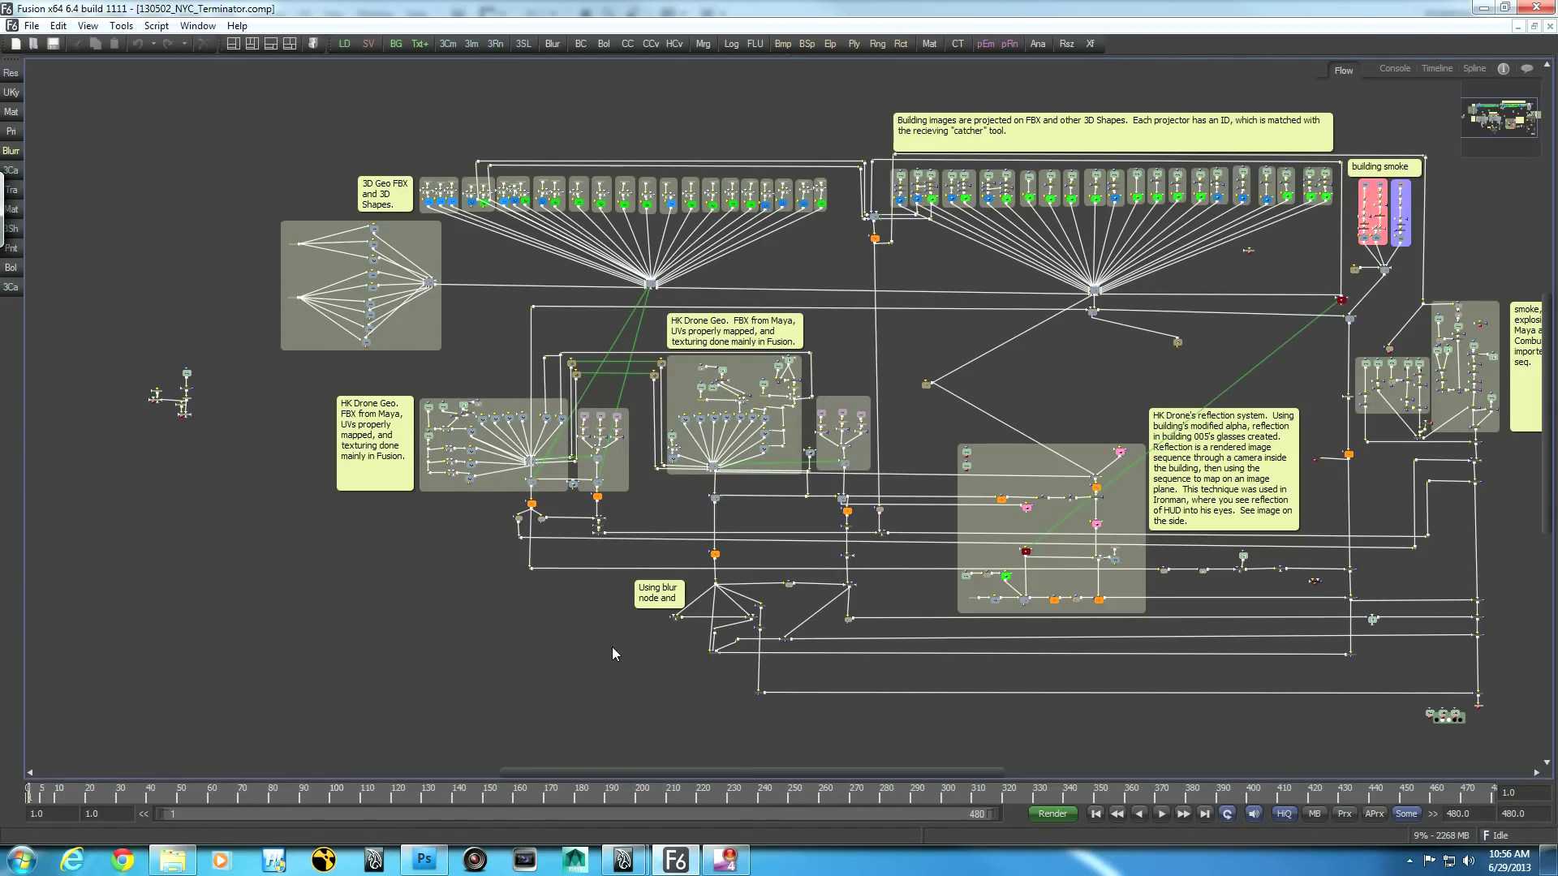
pyautogui.scroll(2, 616, 646)
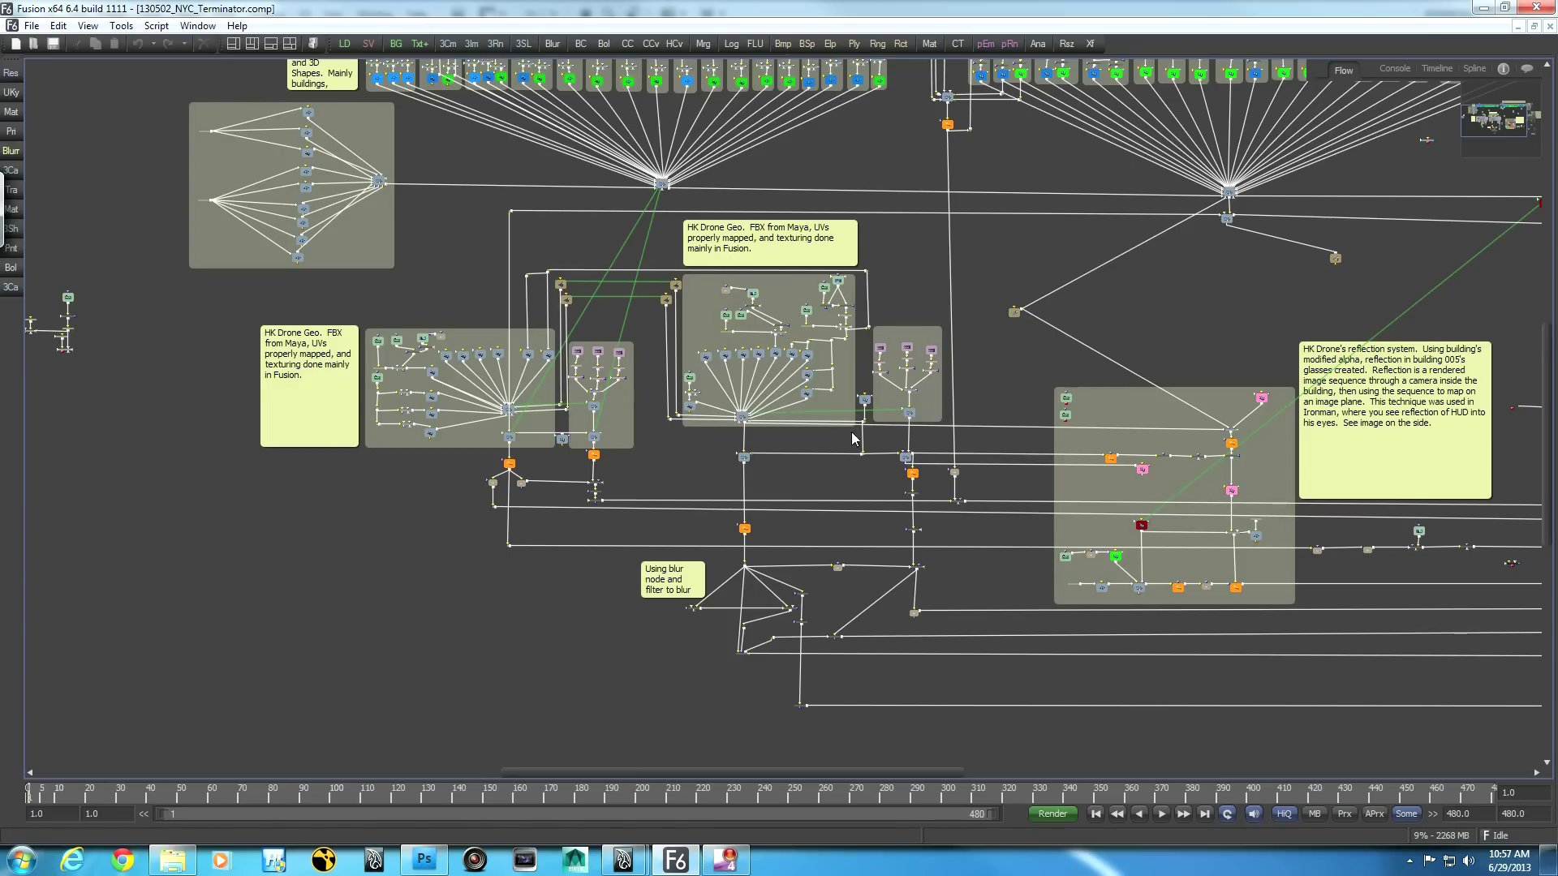
pyautogui.moveTo(1272, 638); pyautogui.dragTo(994, 688)
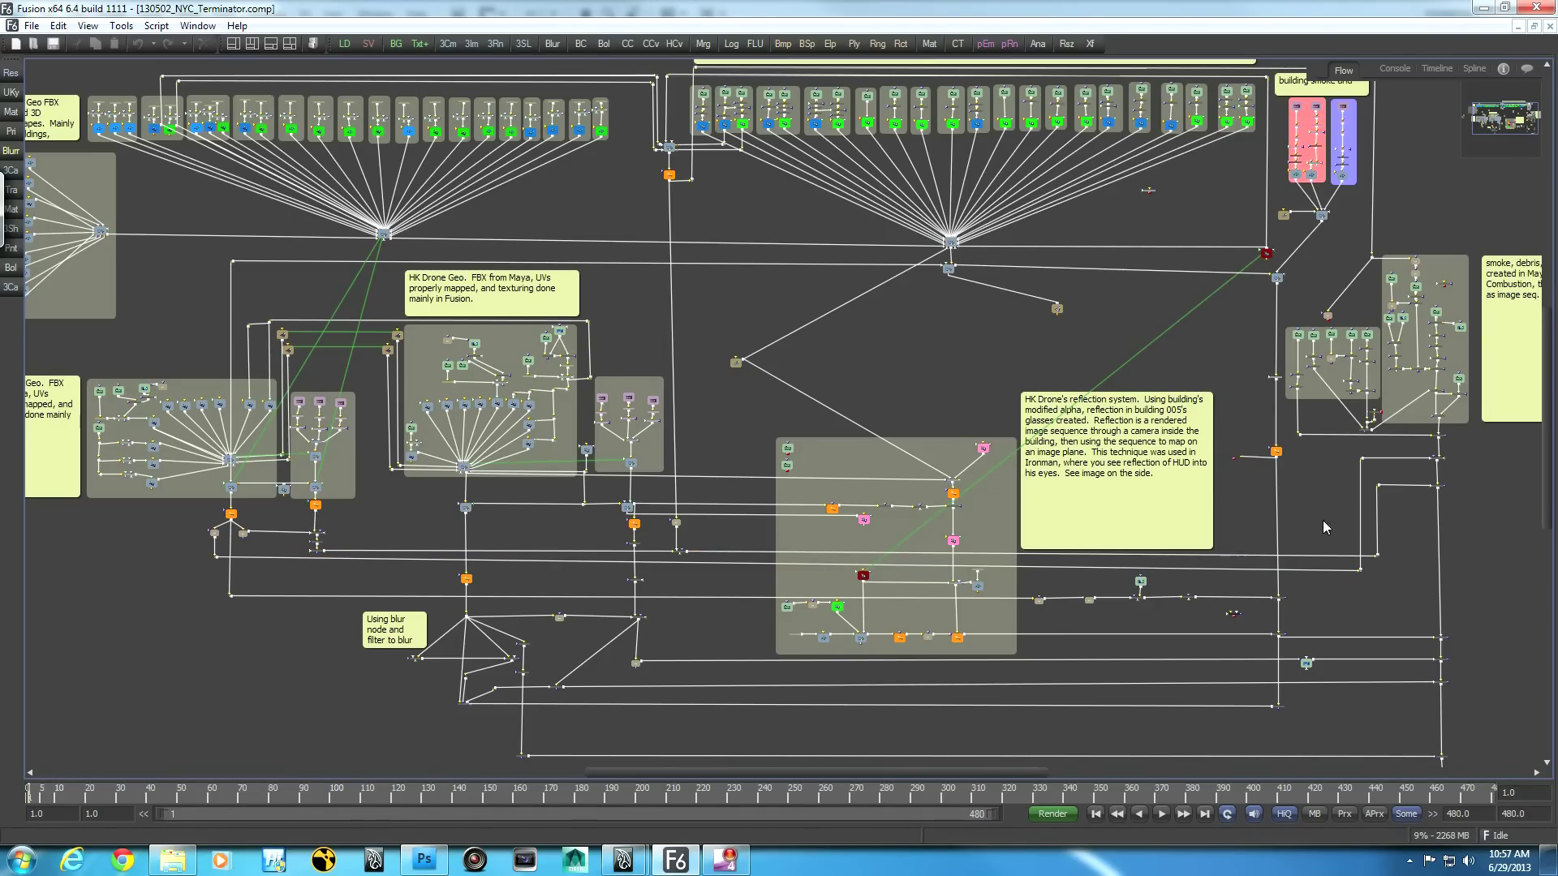
pyautogui.scroll(-2, 1488, 607)
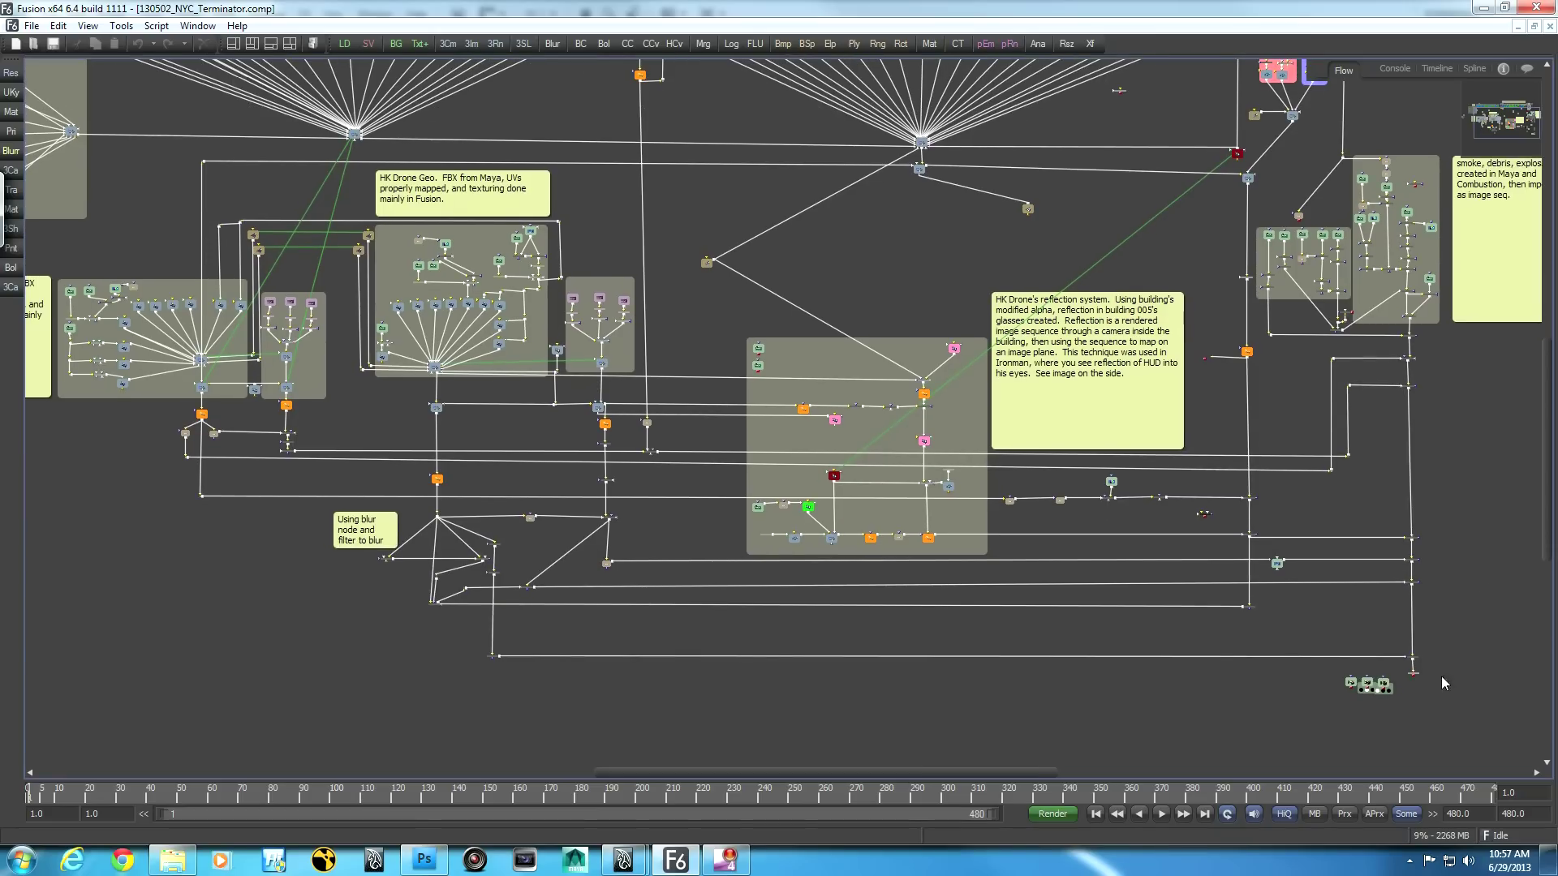
pyautogui.moveTo(1466, 580); pyautogui.dragTo(1488, 698)
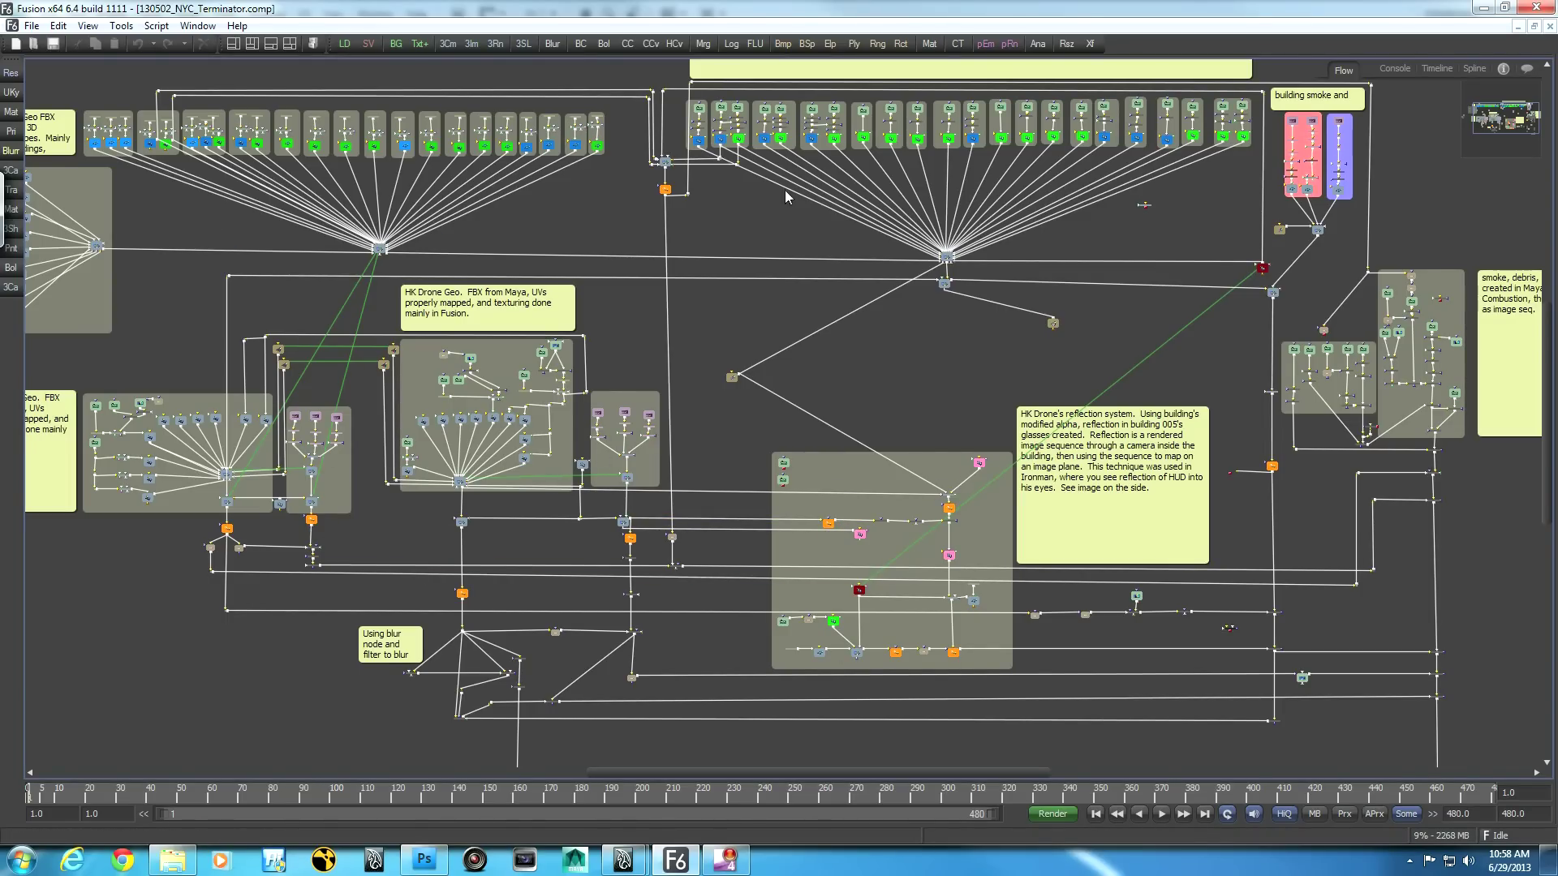
pyautogui.moveTo(1443, 696); pyautogui.dragTo(1448, 626)
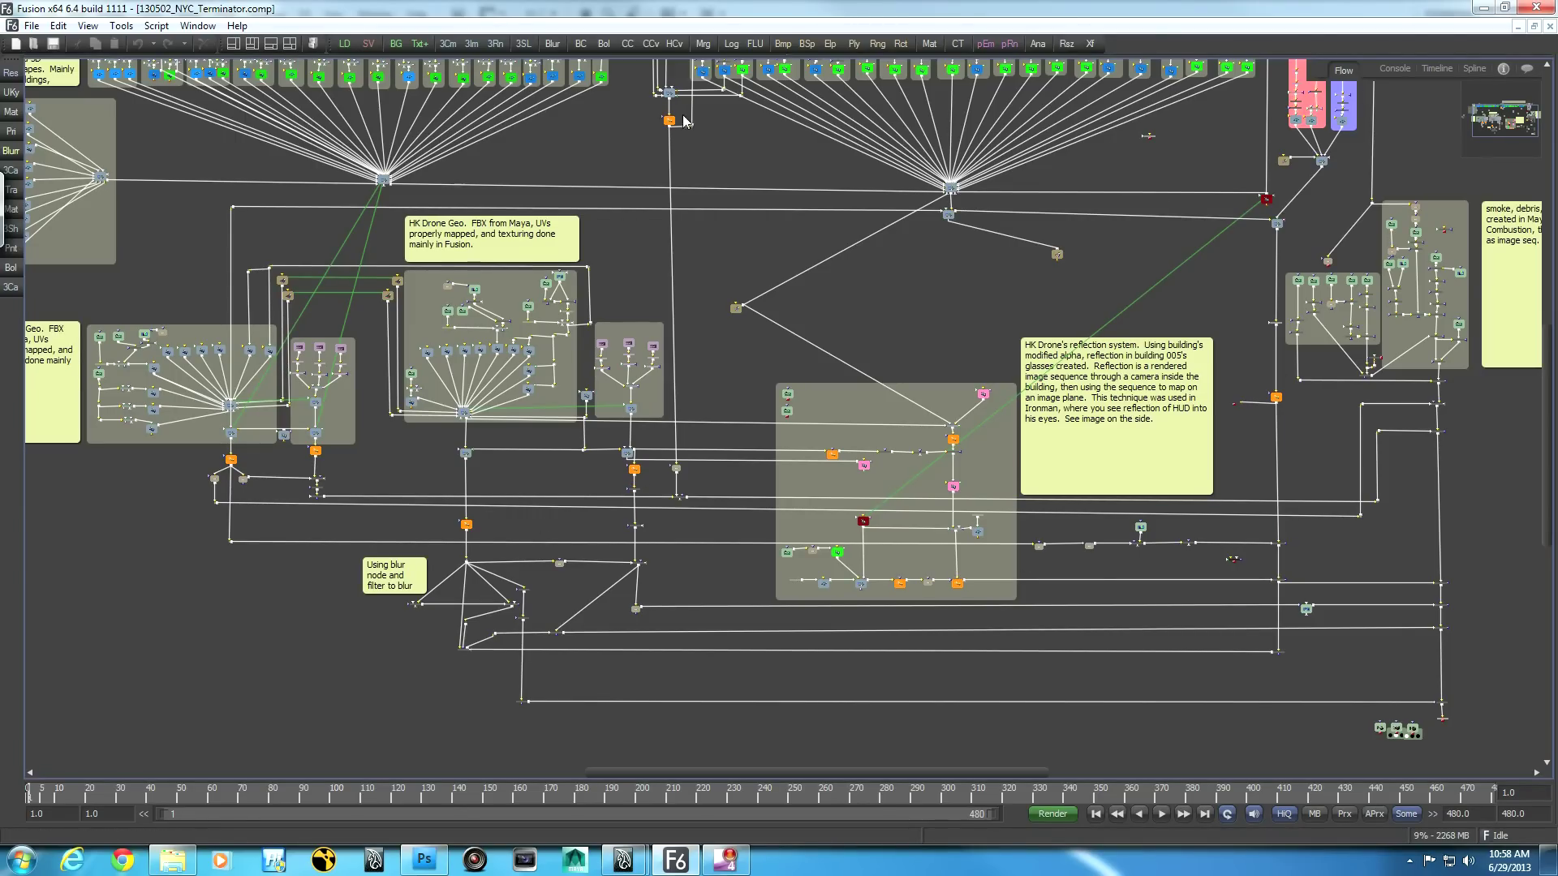
# - Examine the building projection merge and the red node beside it, including its green link to the drone's reflection system
pyautogui.scroll(3, 690, 237)
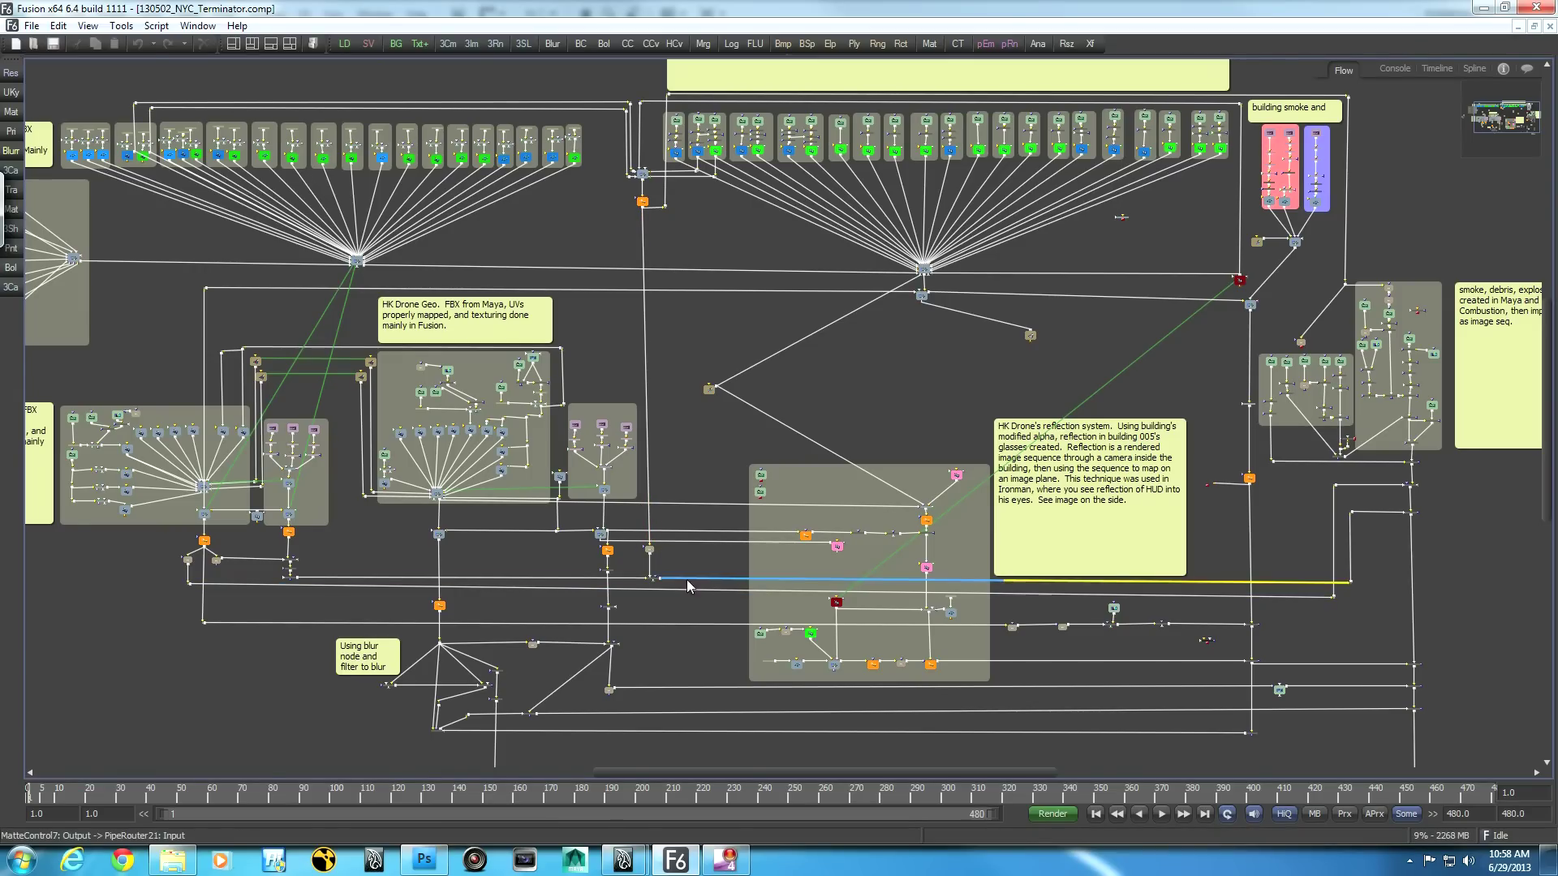
pyautogui.moveTo(752, 480); pyautogui.dragTo(912, 504)
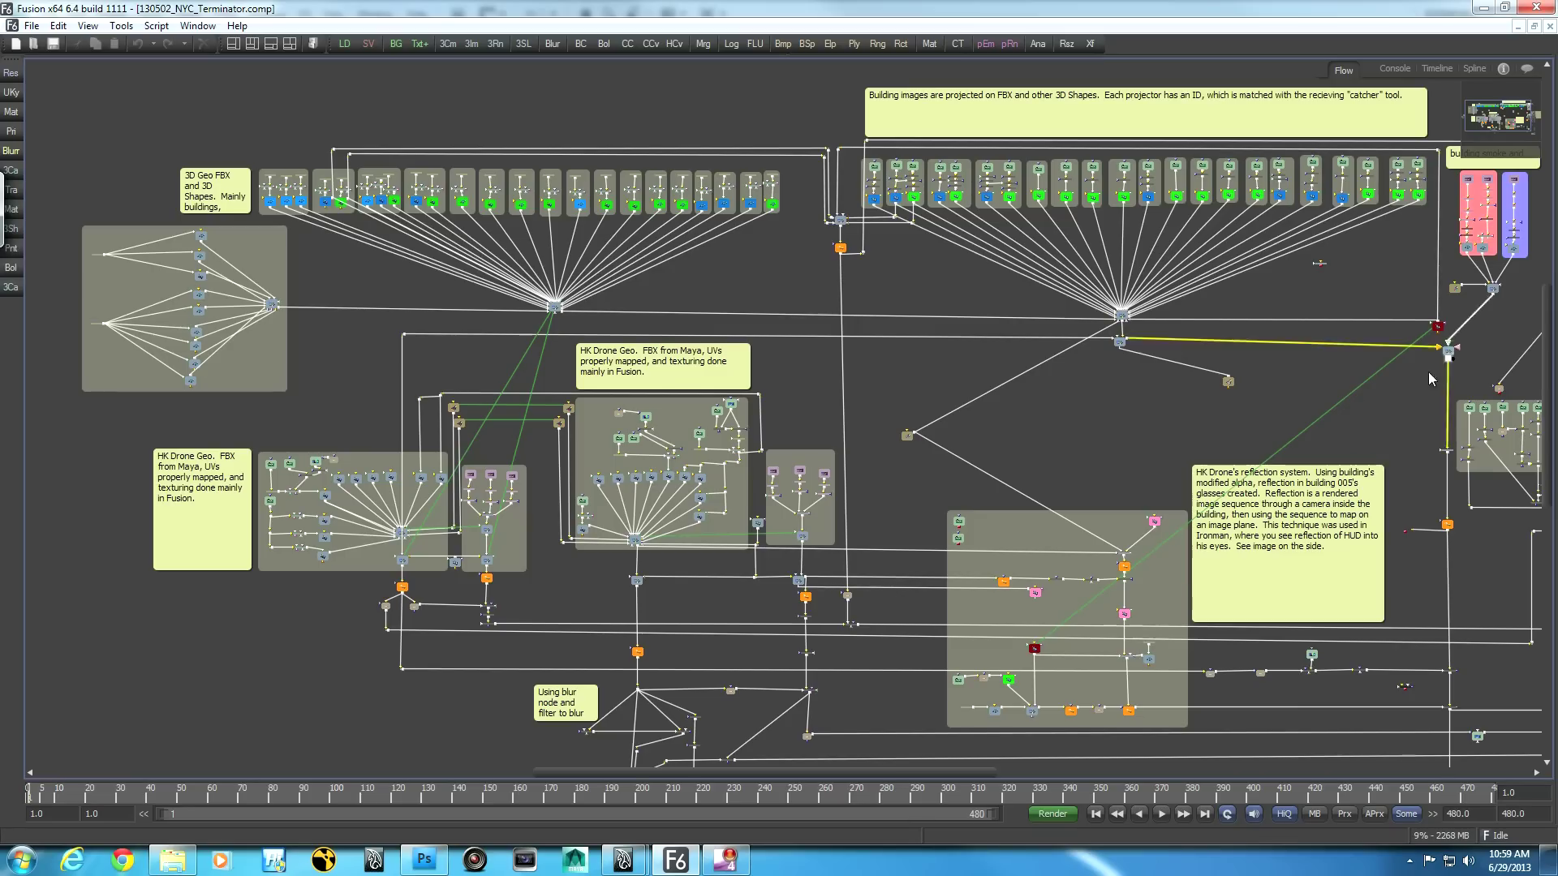
pyautogui.moveTo(1434, 363); pyautogui.dragTo(1254, 363)
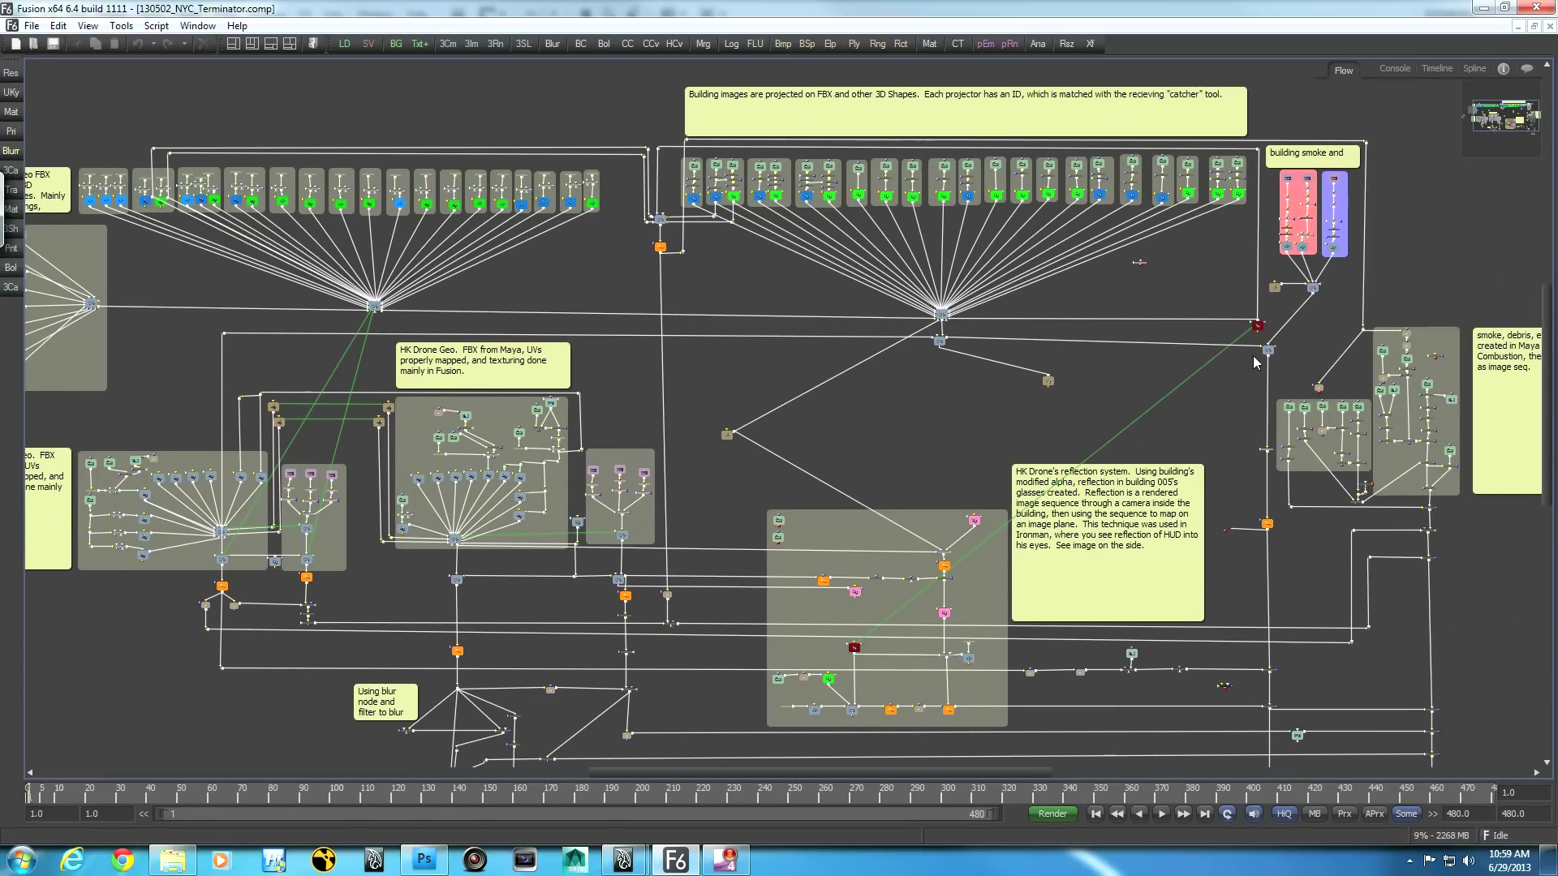
pyautogui.click(1259, 329)
pyautogui.hotkey('ctrl', 'f')
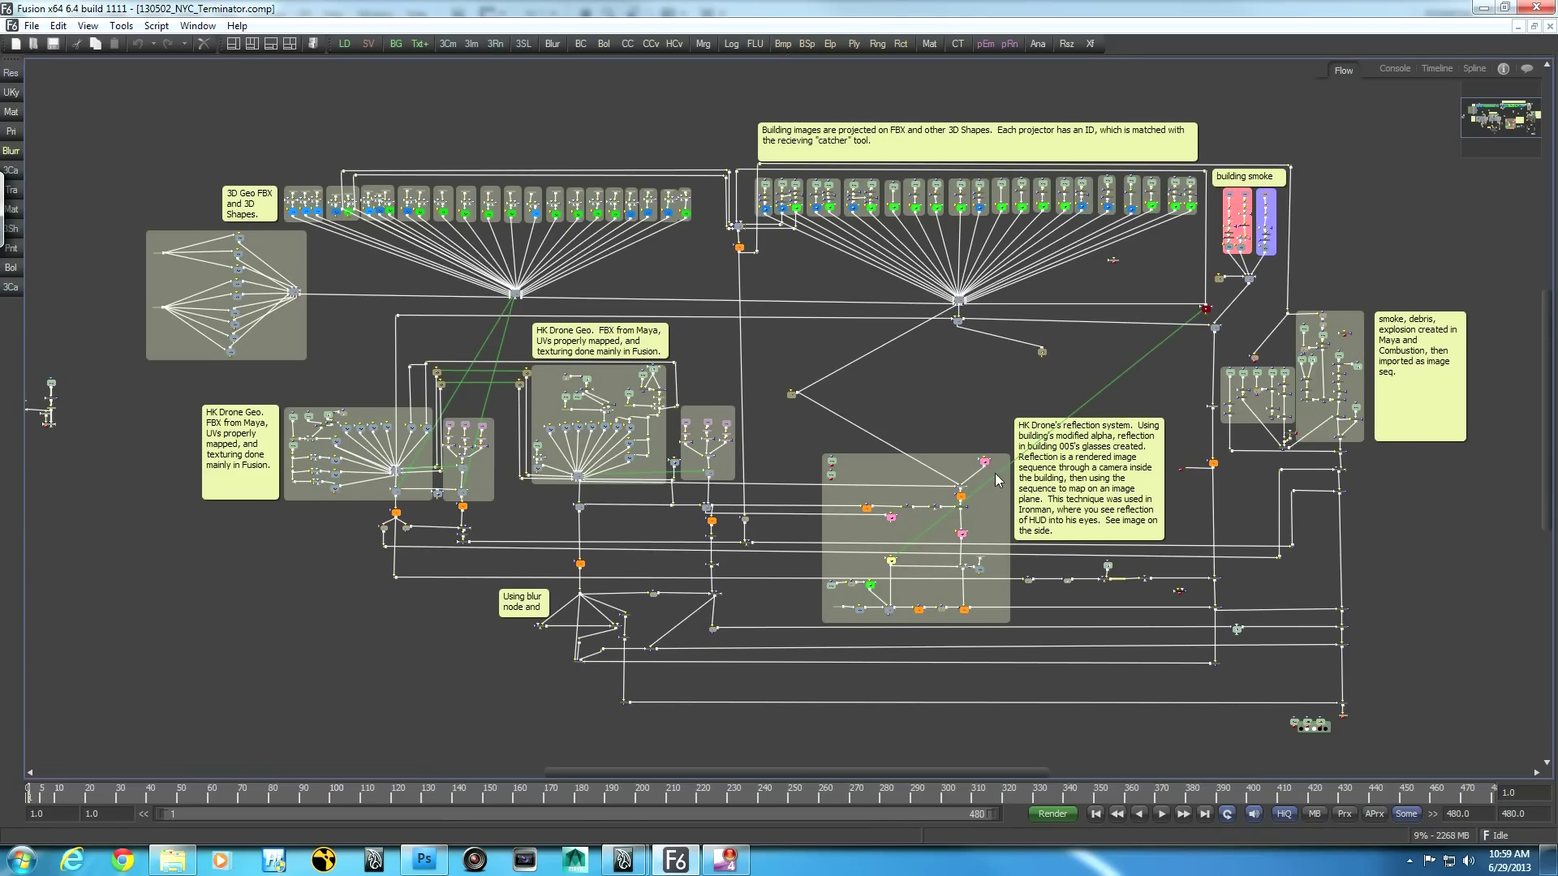